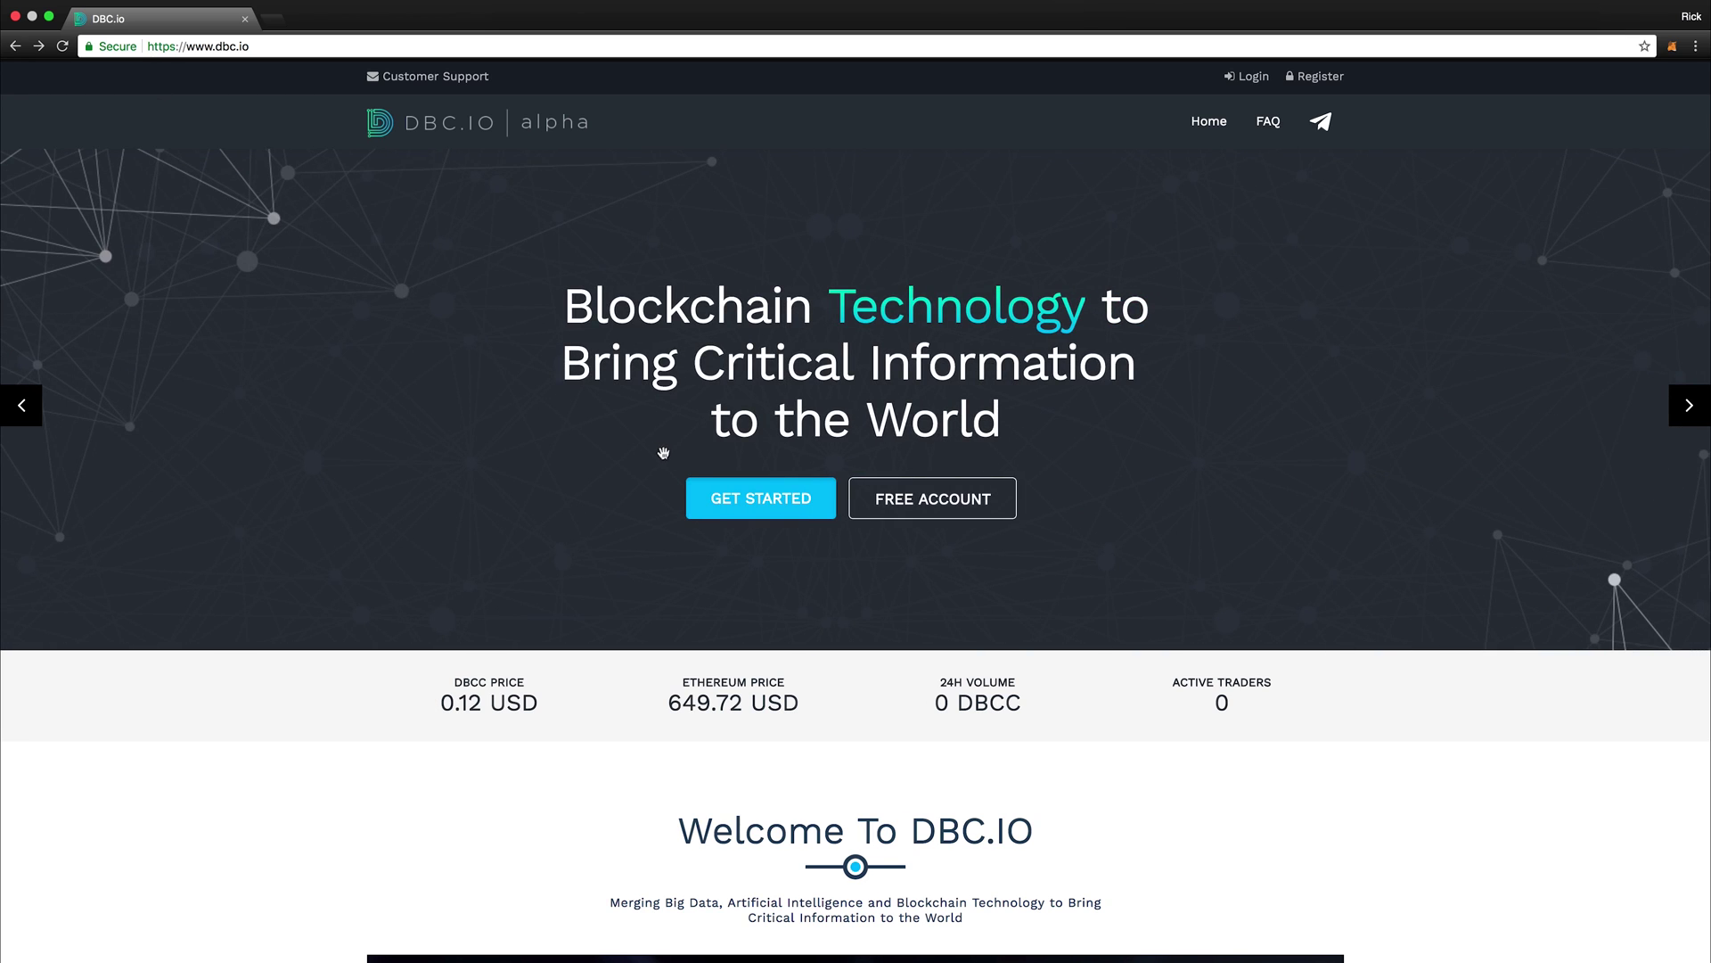
Step: Start a new DBC.io account sign-up and agree to the terms and conditions
left_click(753, 499)
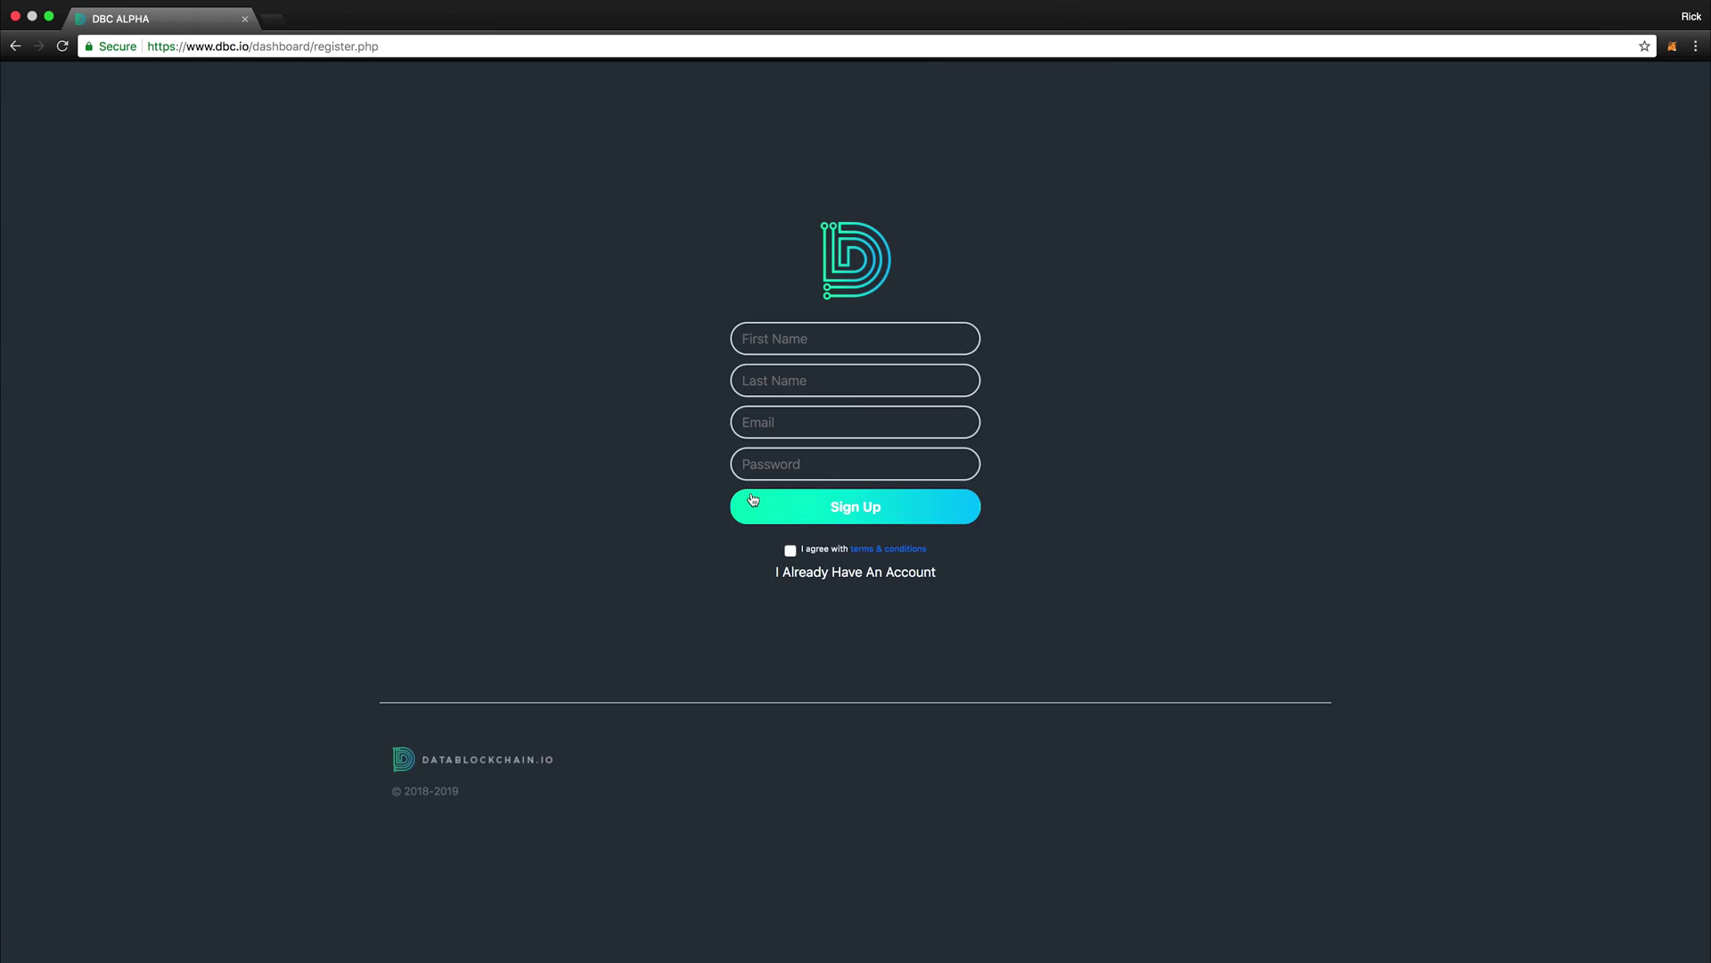
left_click(754, 332)
left_click(789, 551)
Step: Log in to the existing account with its e-mail address and password
left_click(802, 574)
key("Tab")
type("********")
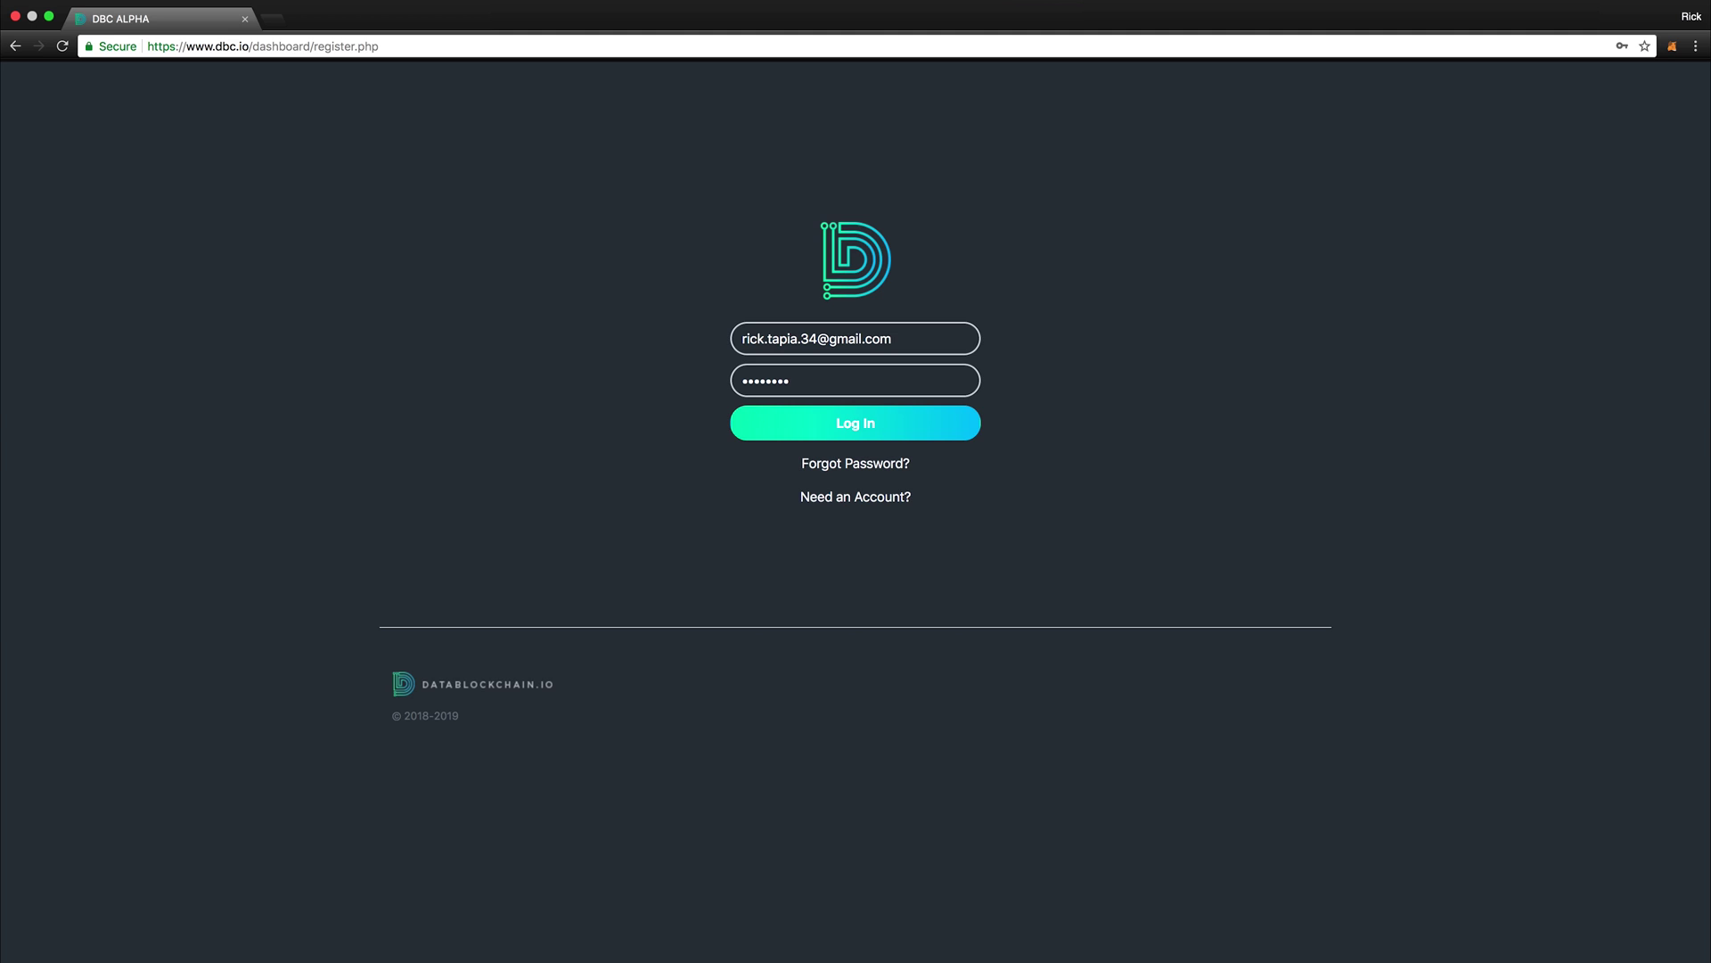
key("Return")
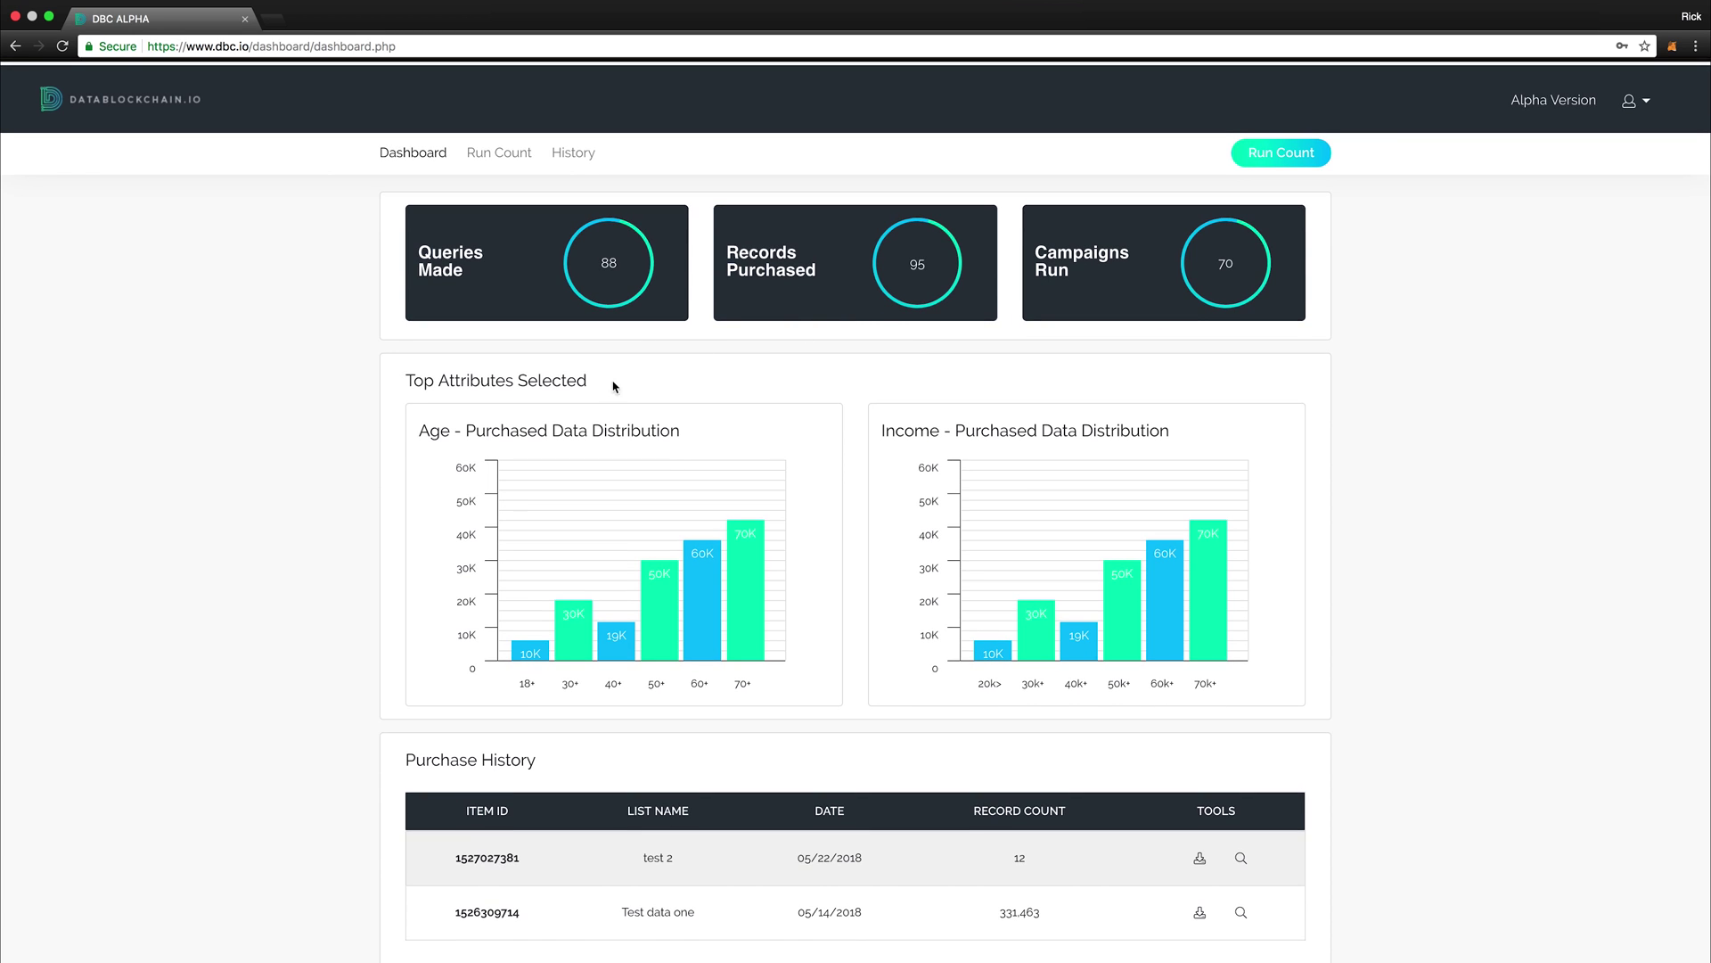
scroll(412, 414, "down", 1)
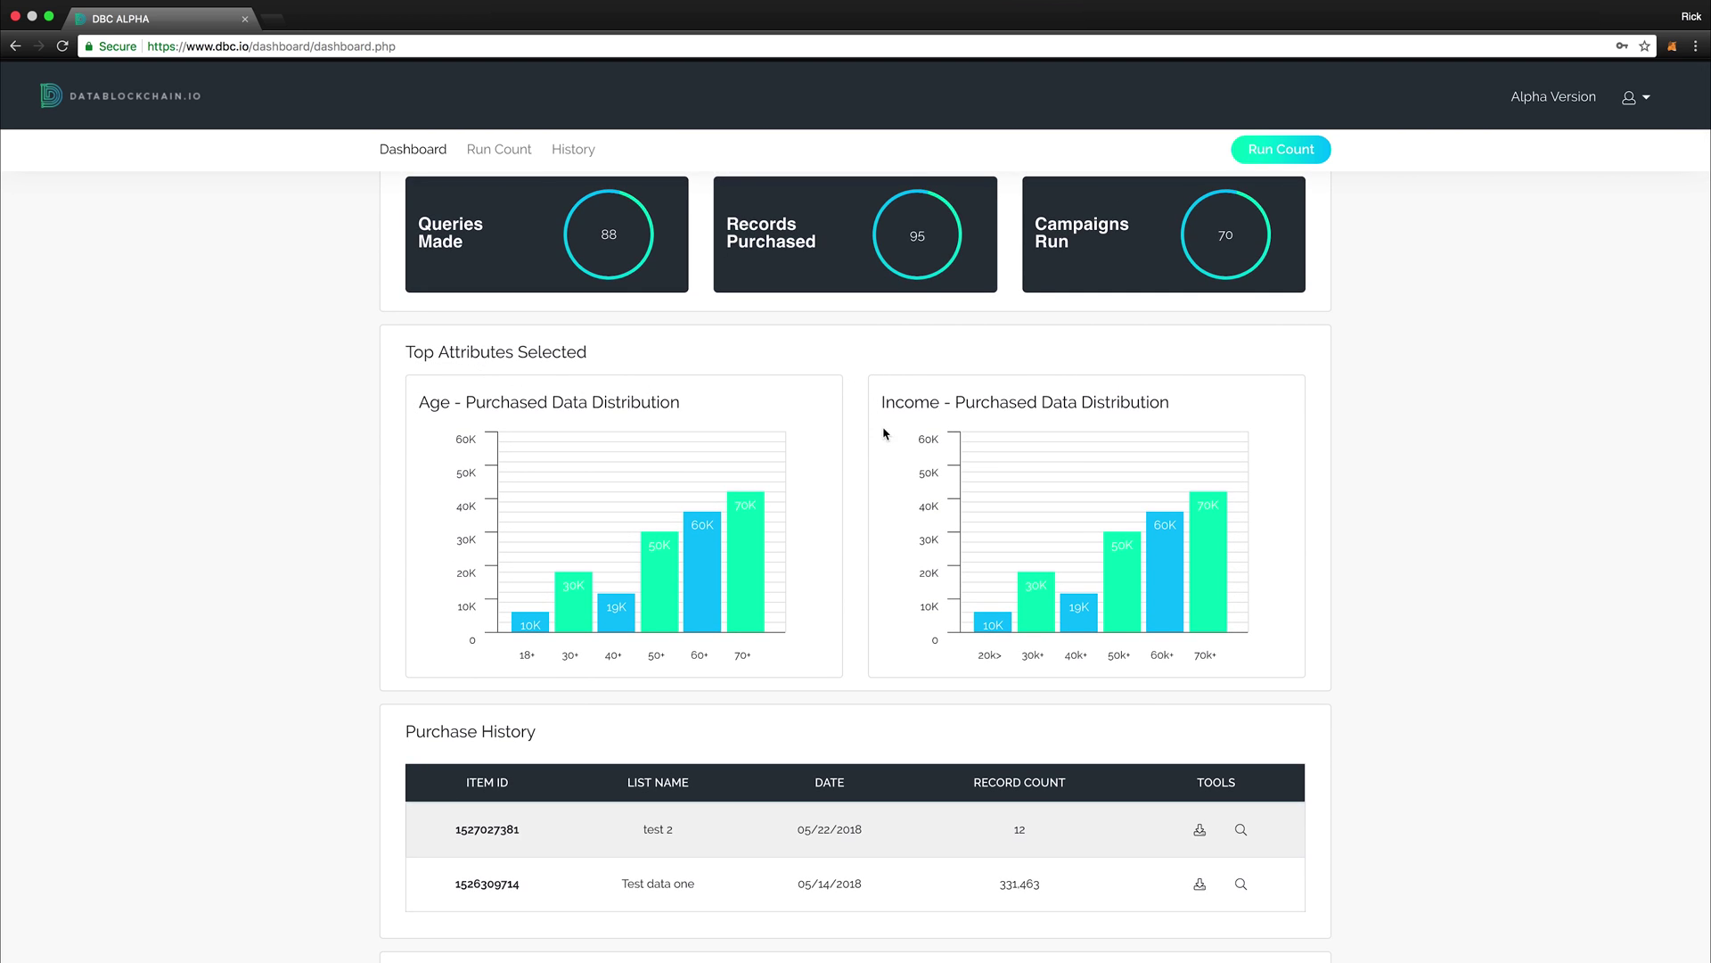
scroll(904, 488, "down", 1)
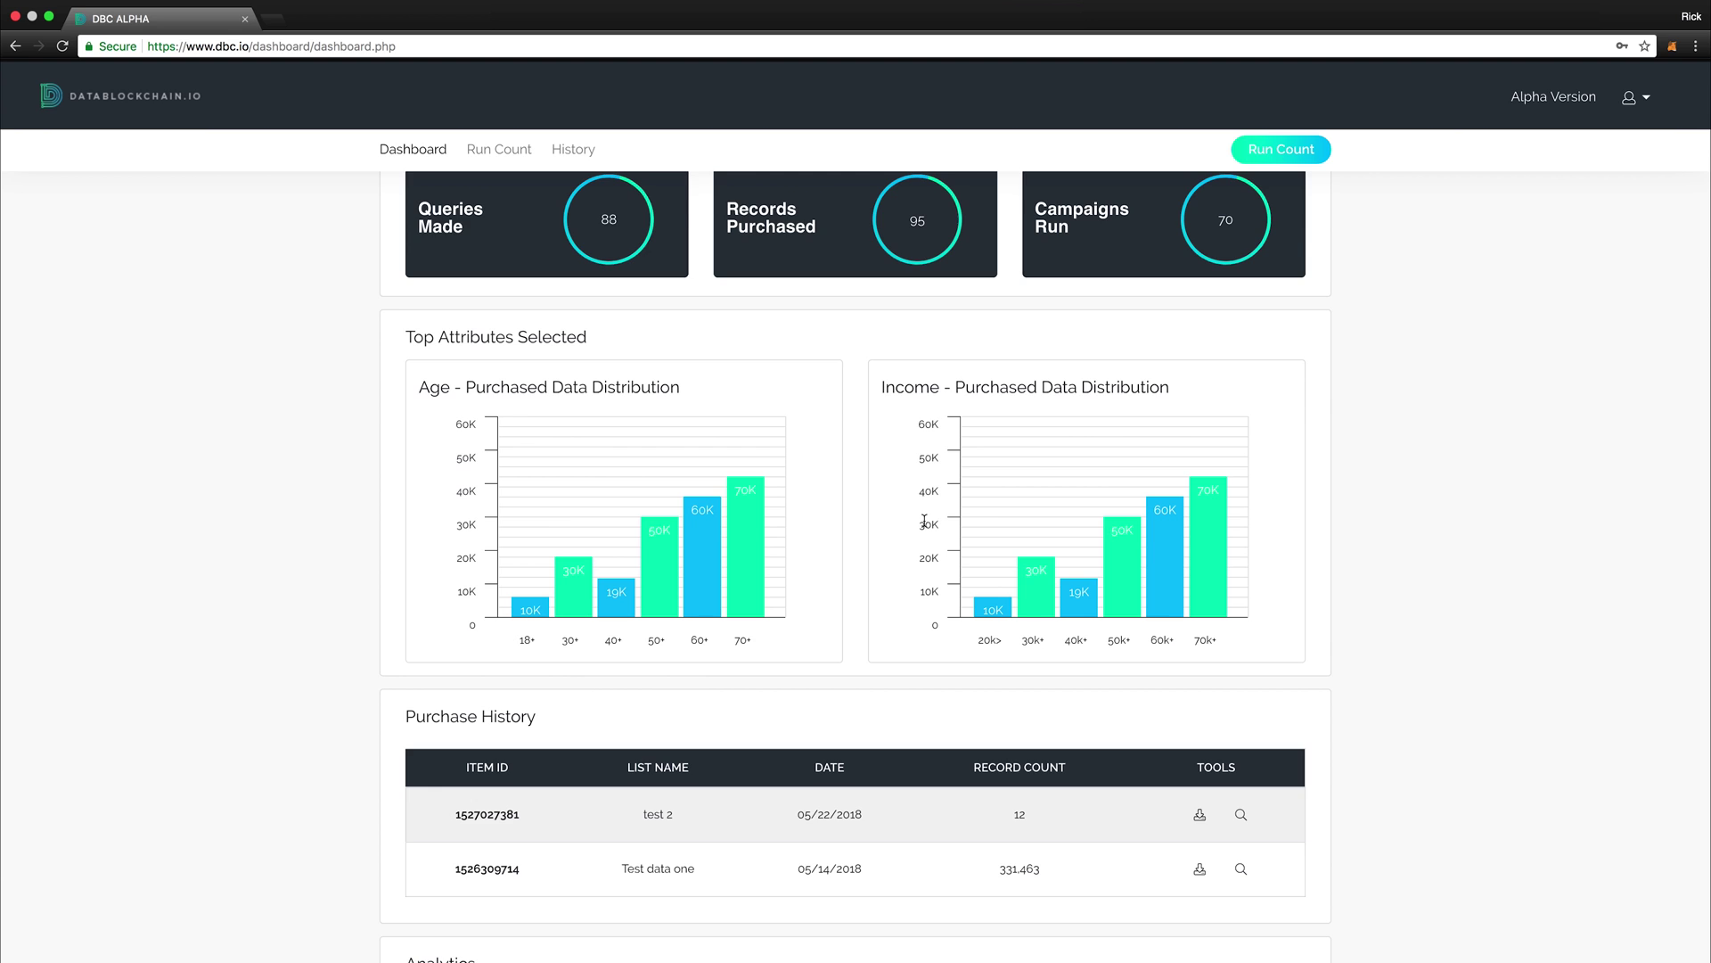
scroll(984, 536, "down", 4)
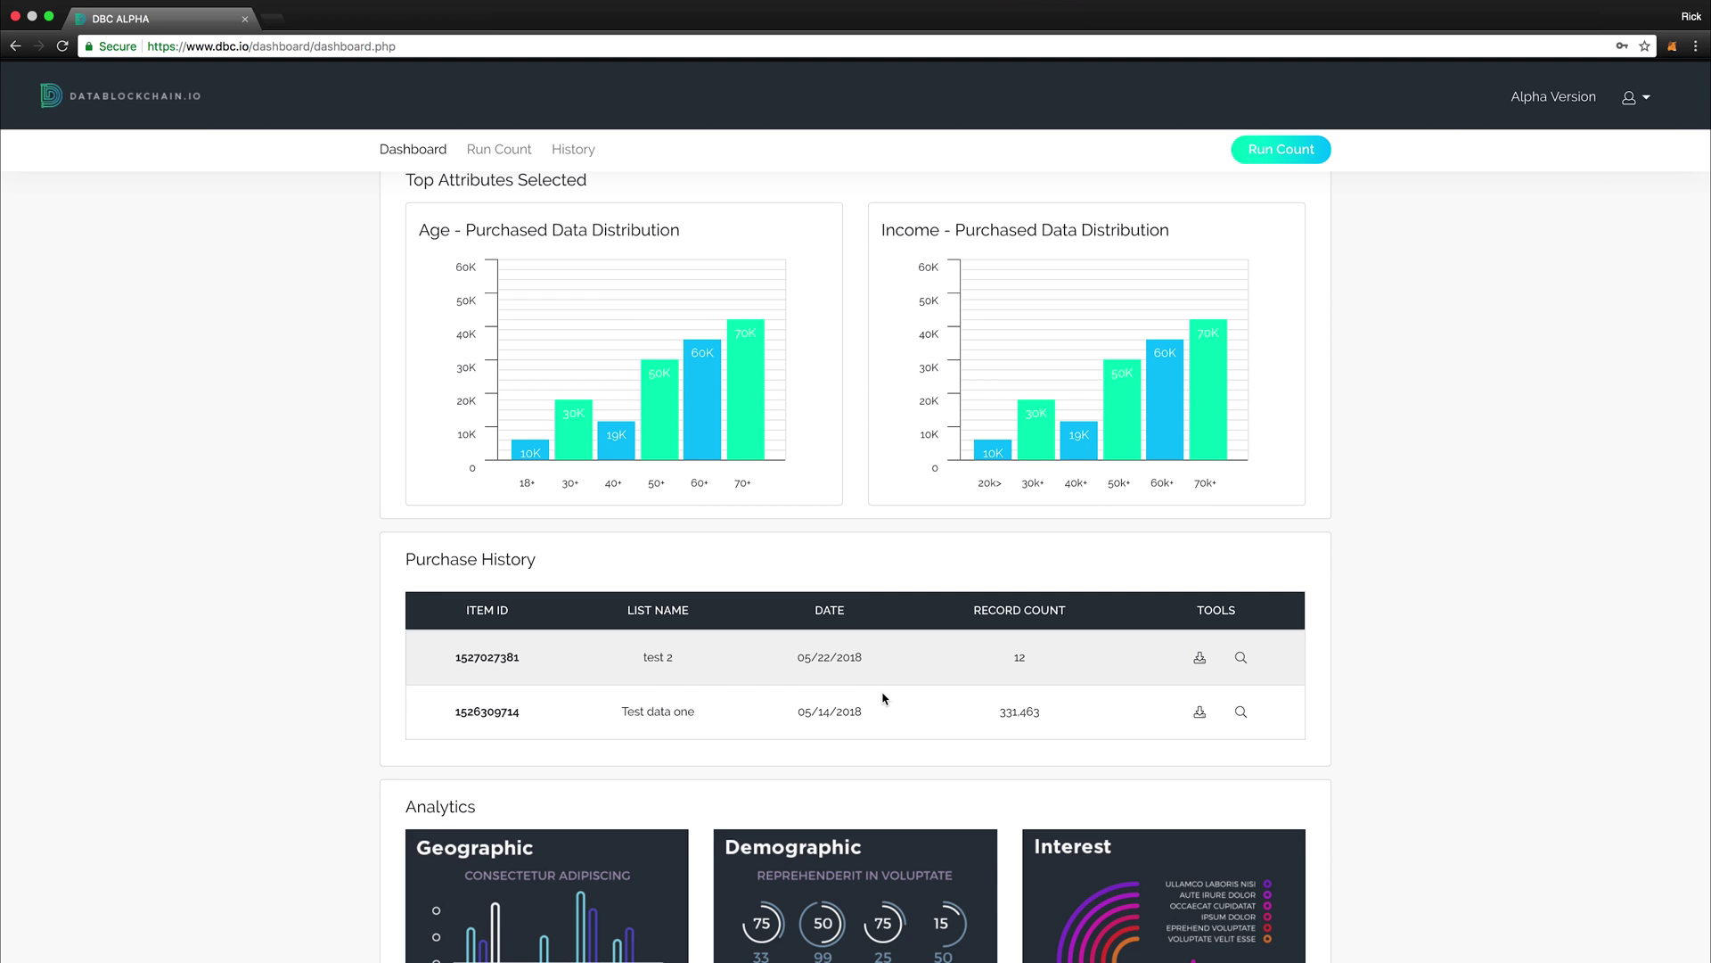
scroll(932, 707, "down", 4)
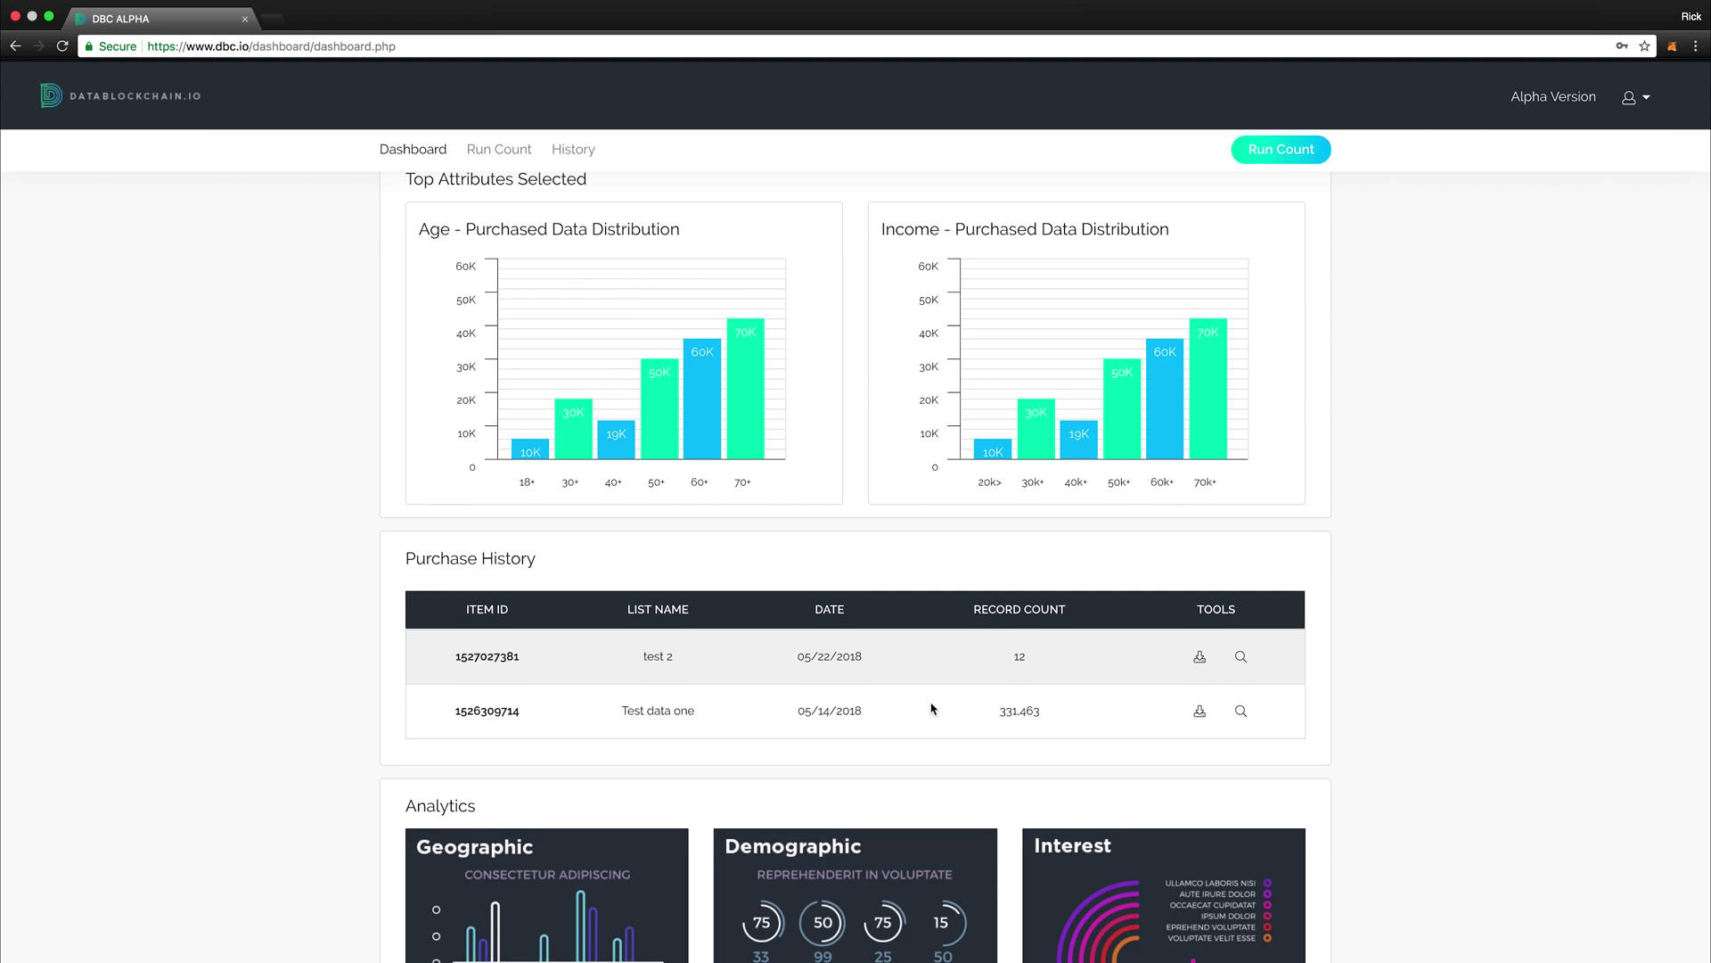
scroll(930, 707, "down", 5)
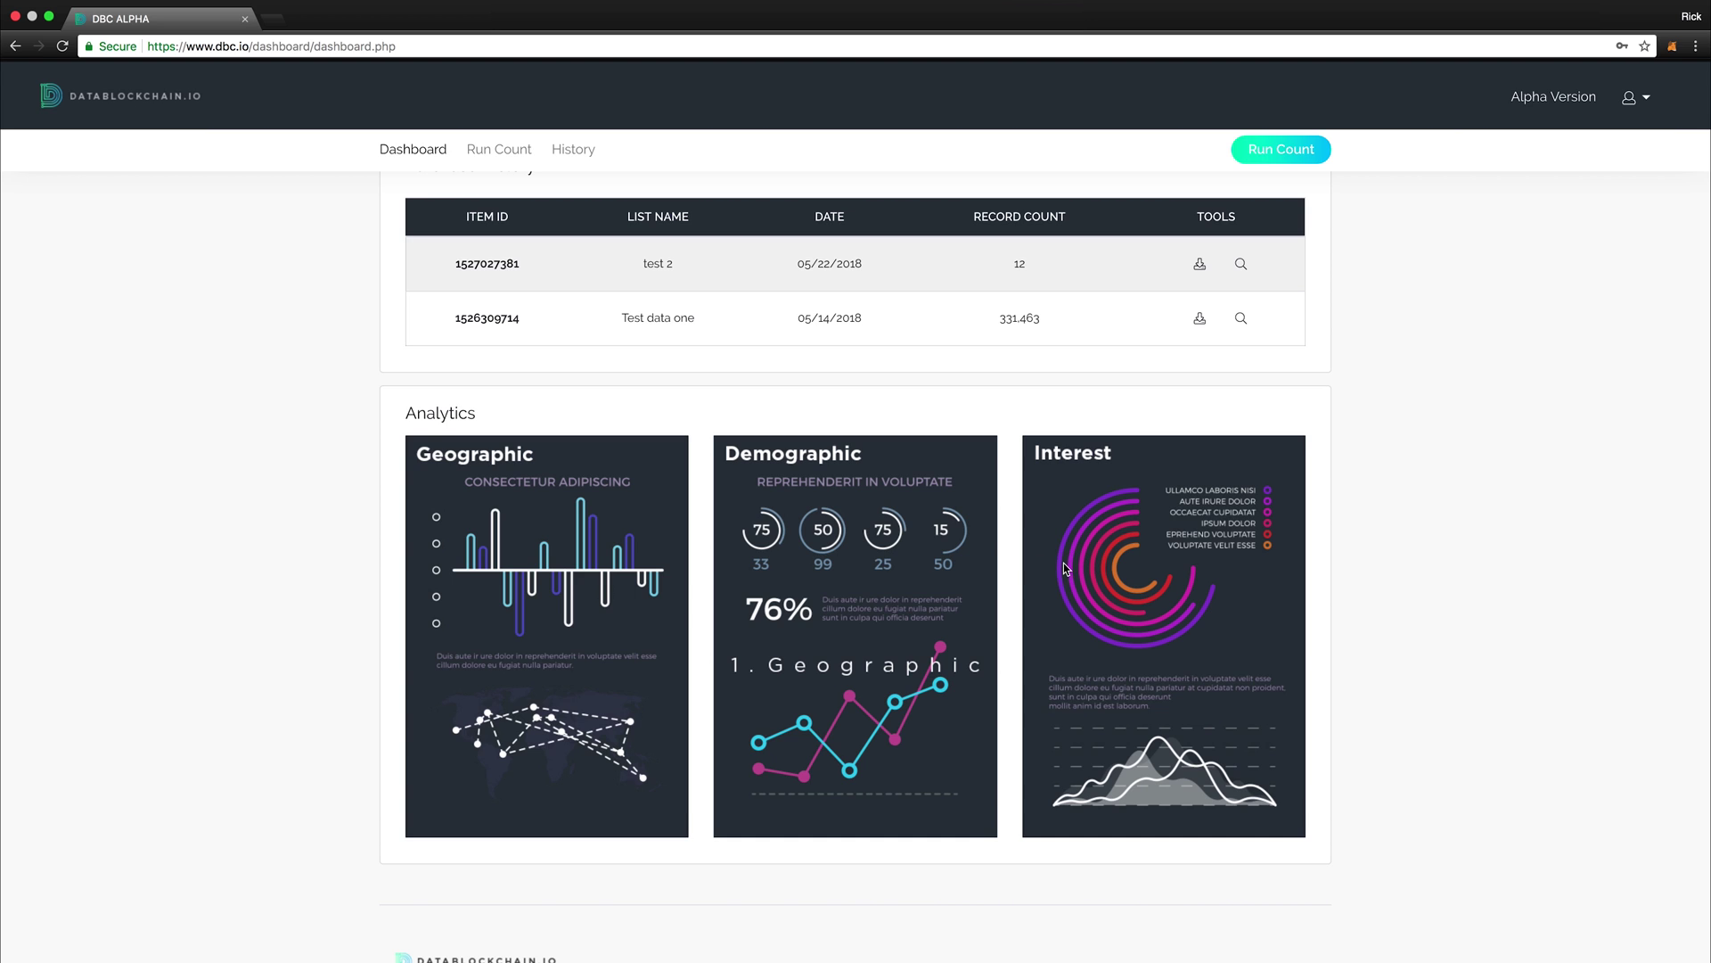
scroll(1065, 564, "up", 12)
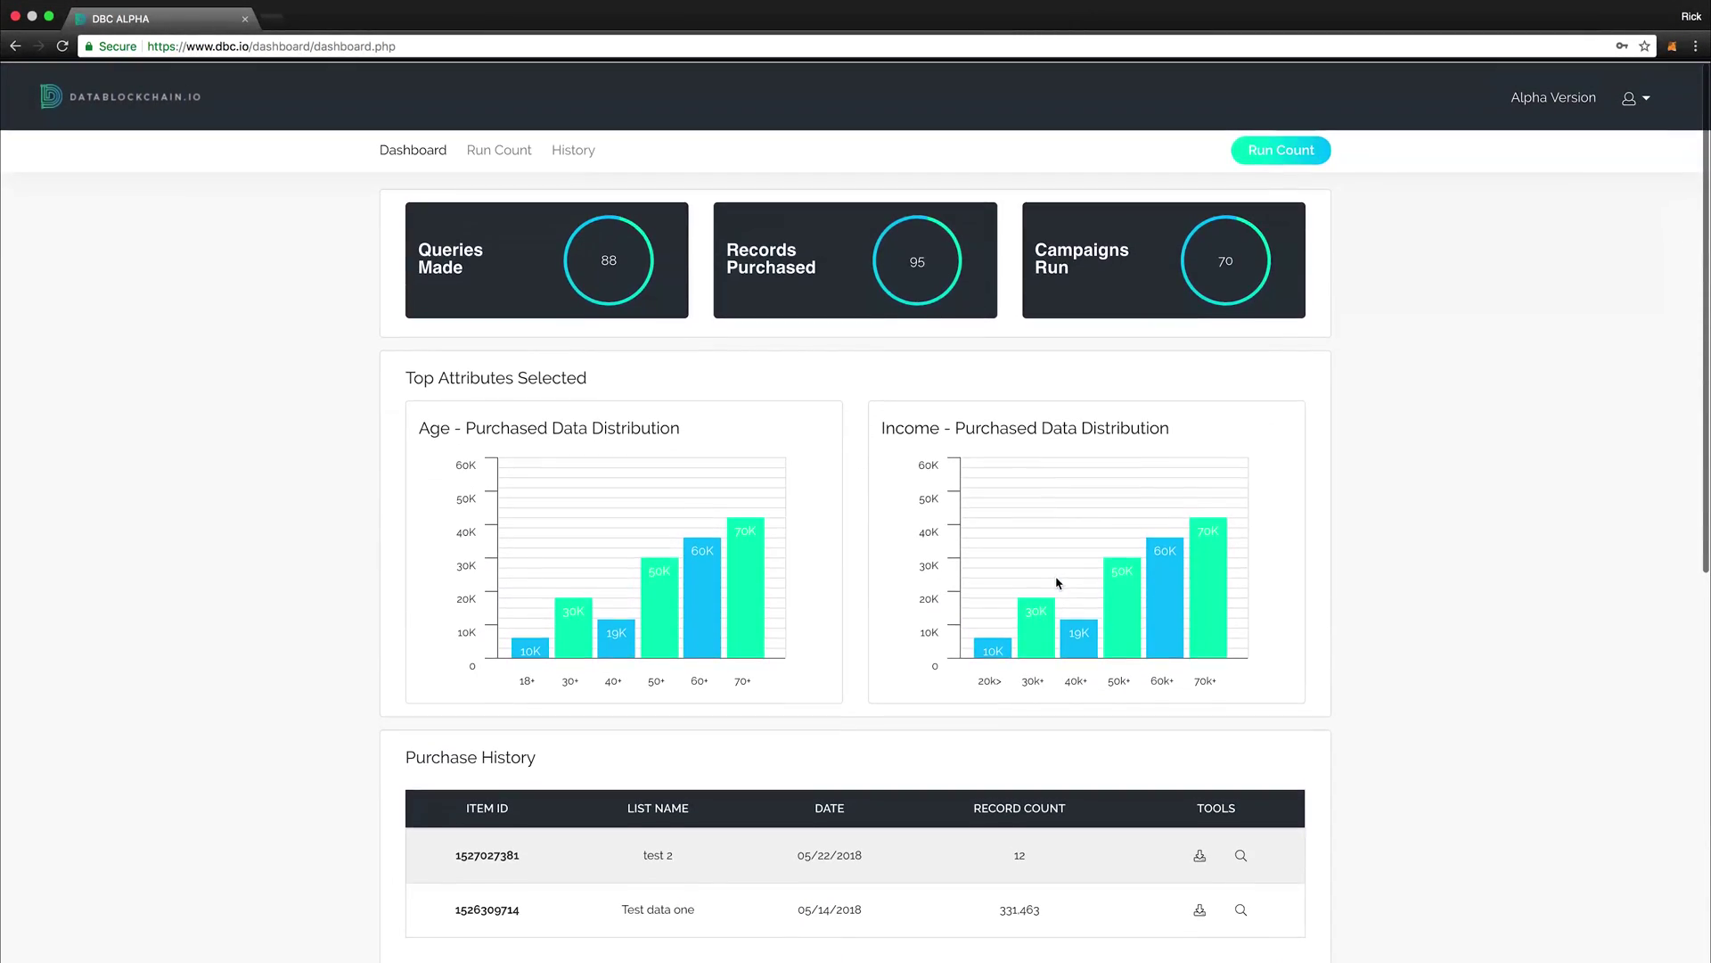
Step: Open Run Count and review the 100,037,536 postal records counted
left_click(1265, 160)
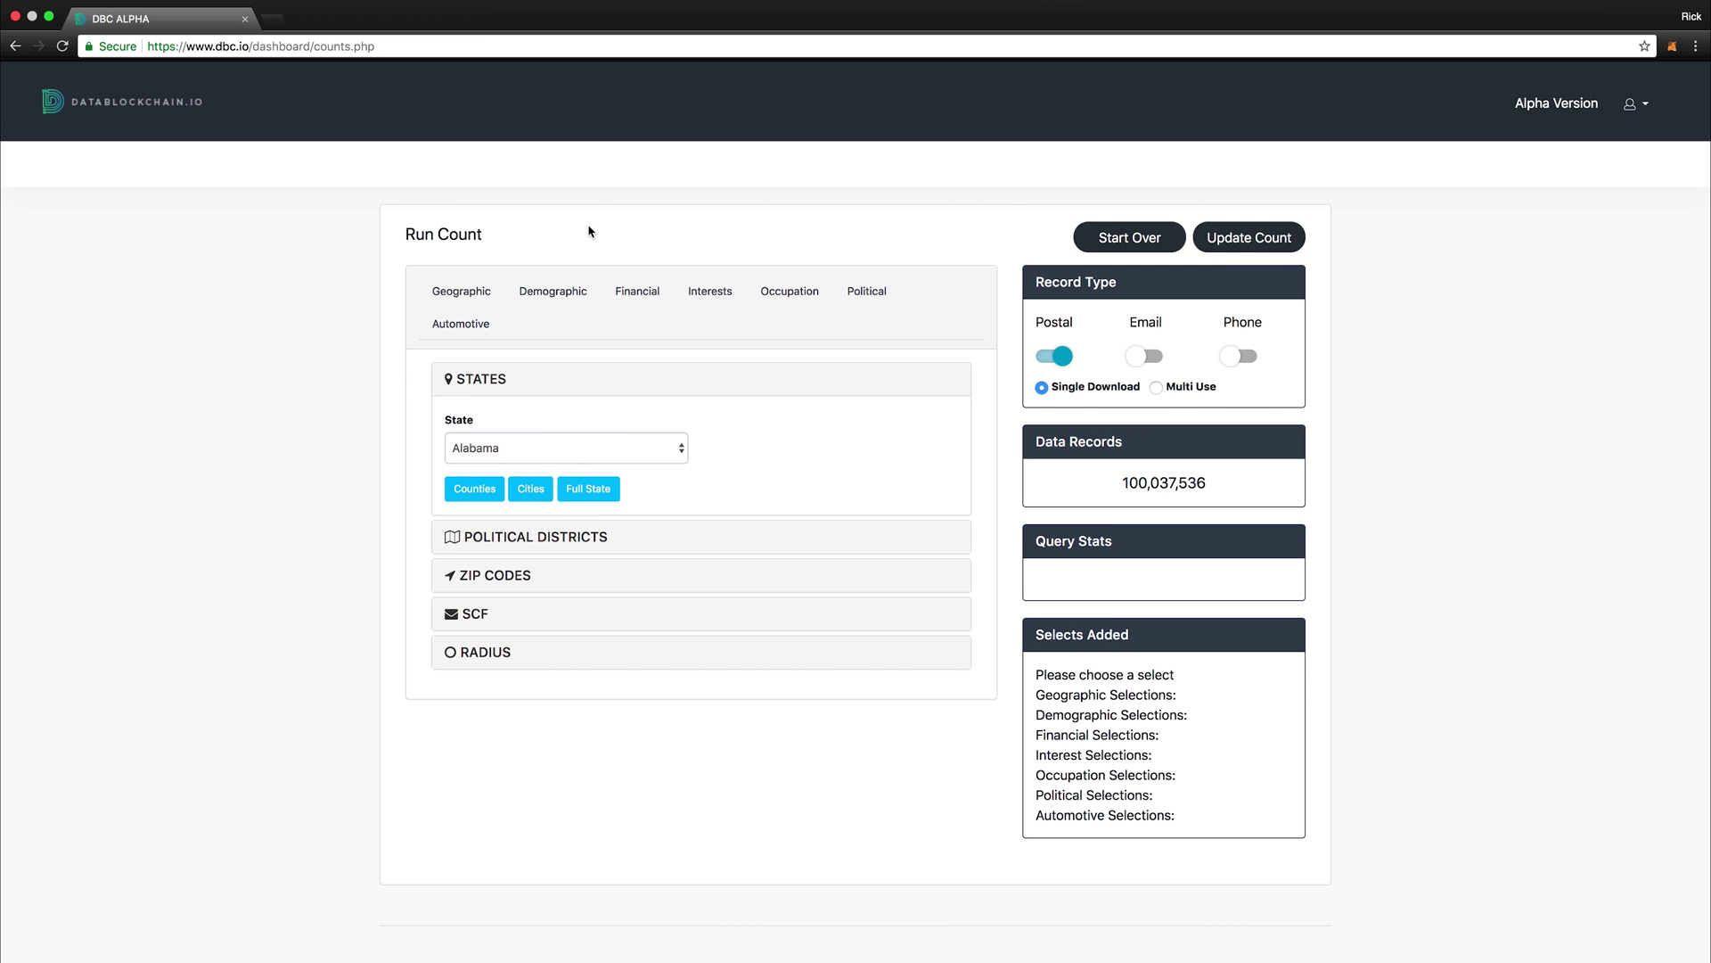
scroll(562, 250, "down", 2)
scroll(535, 240, "up", 2)
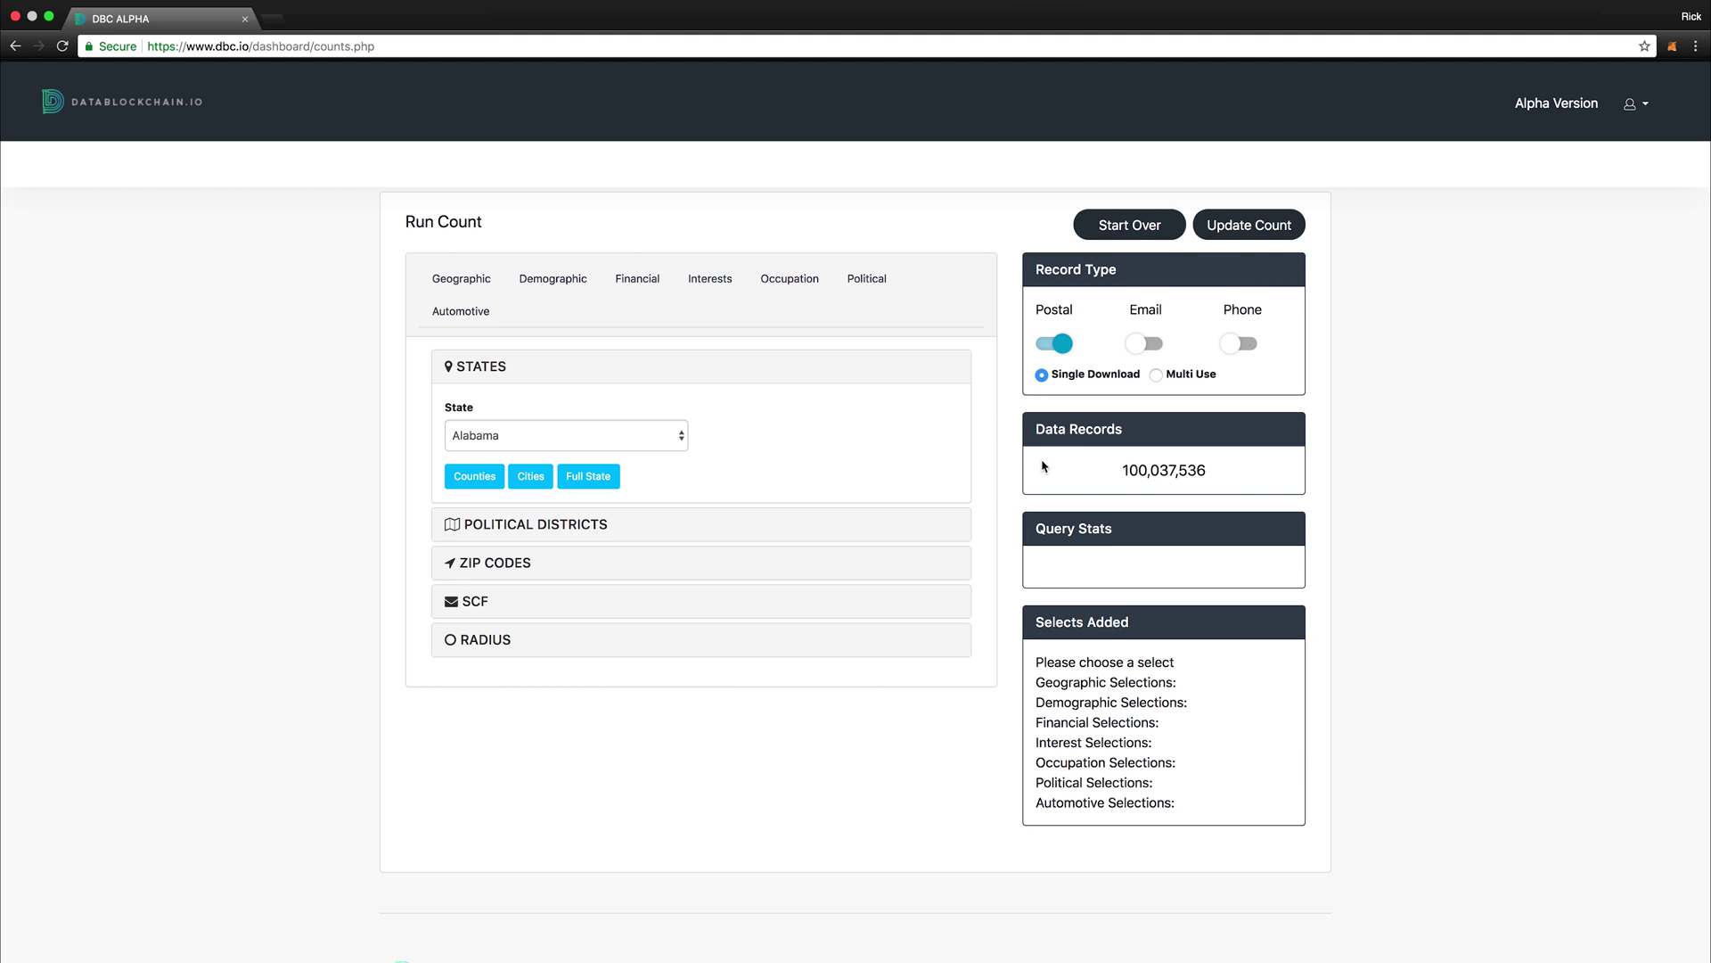
scroll(989, 450, "down", 1)
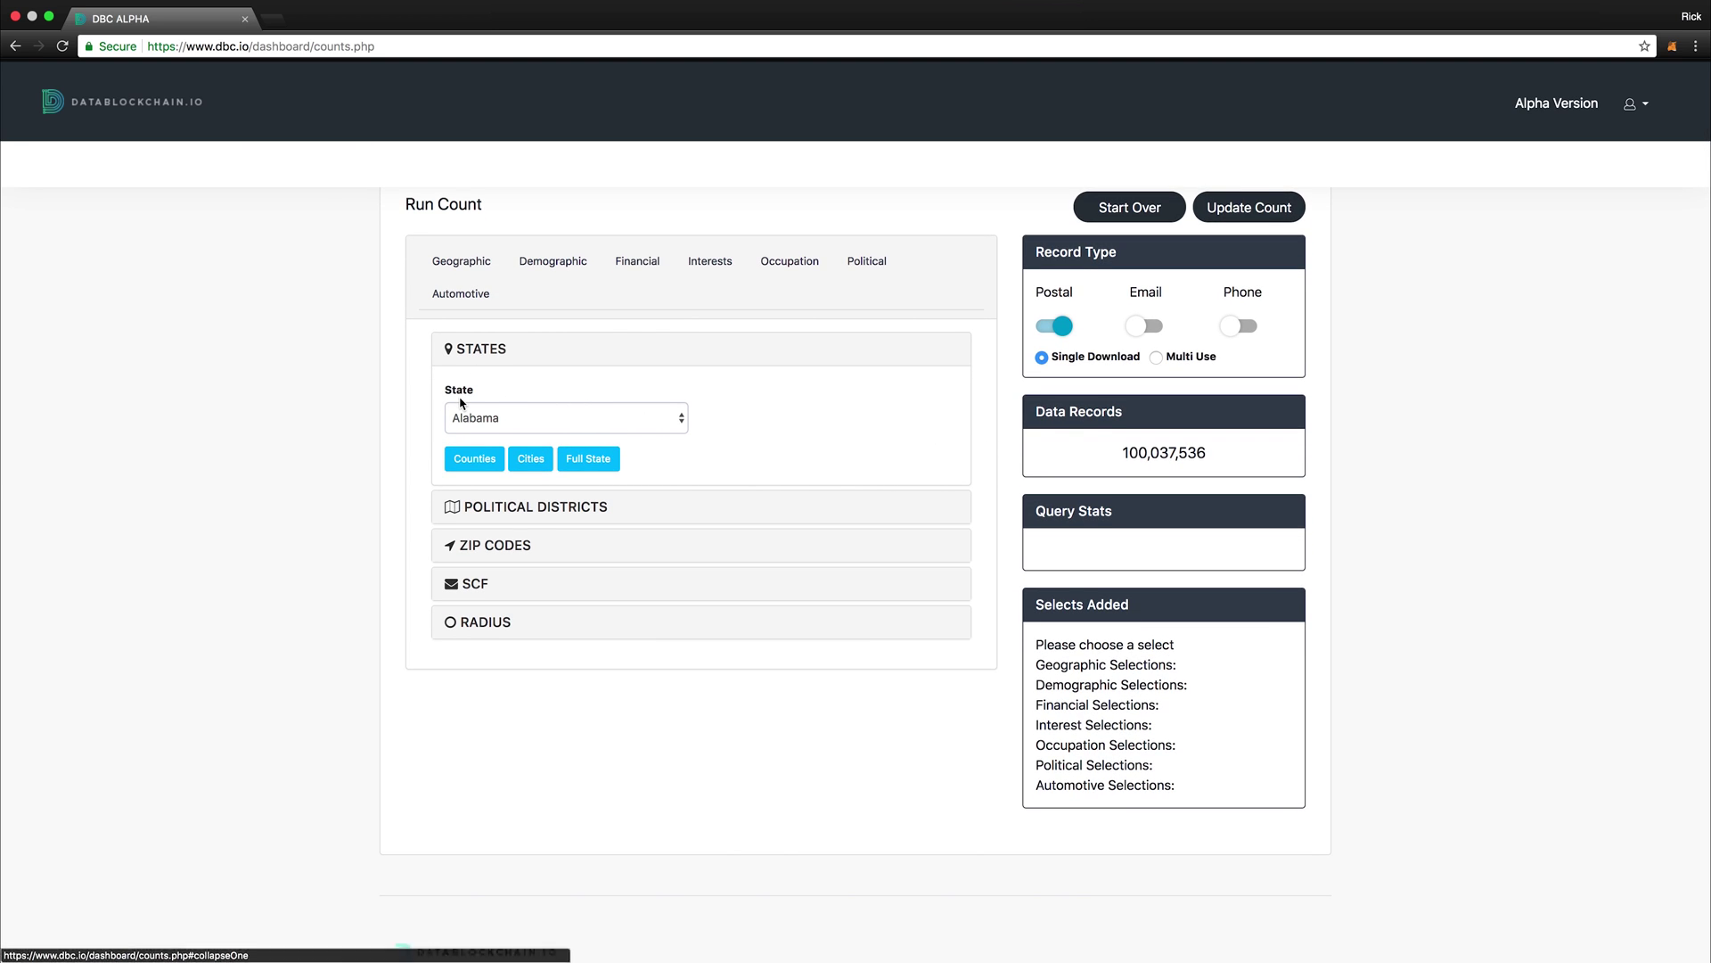
Step: Add full-state Alabama and Education = Completed High School as selects
left_click(580, 463)
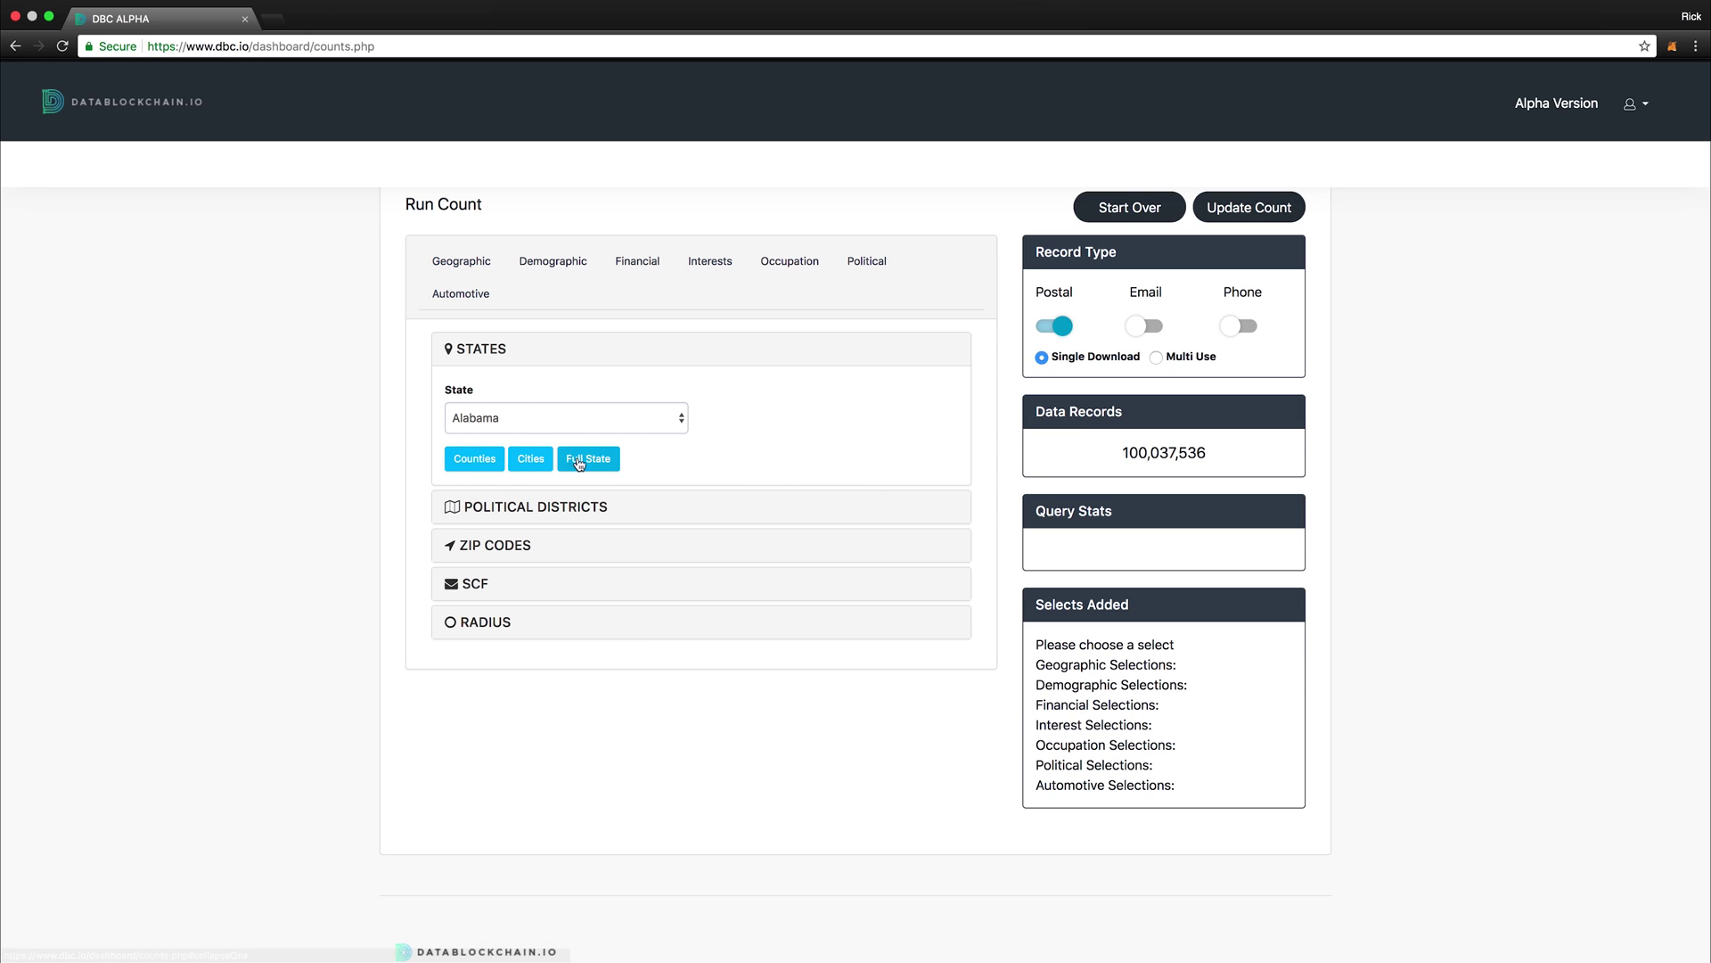
left_click(553, 275)
left_click(490, 387)
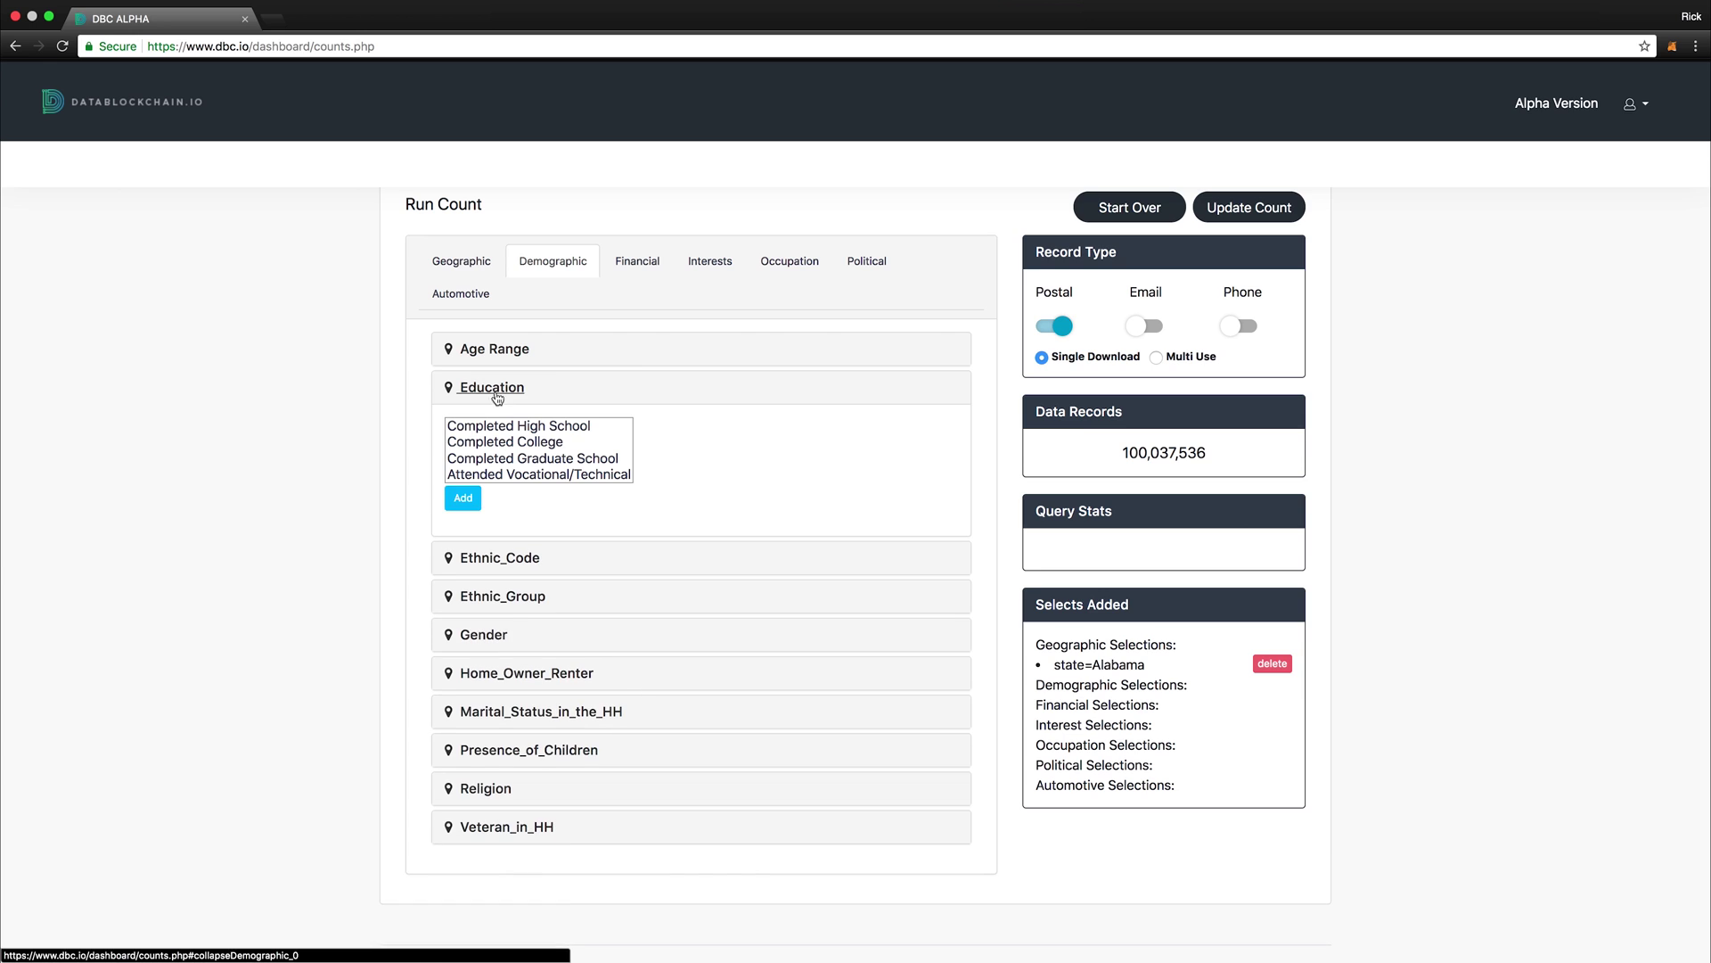
left_click(517, 426)
left_click(462, 500)
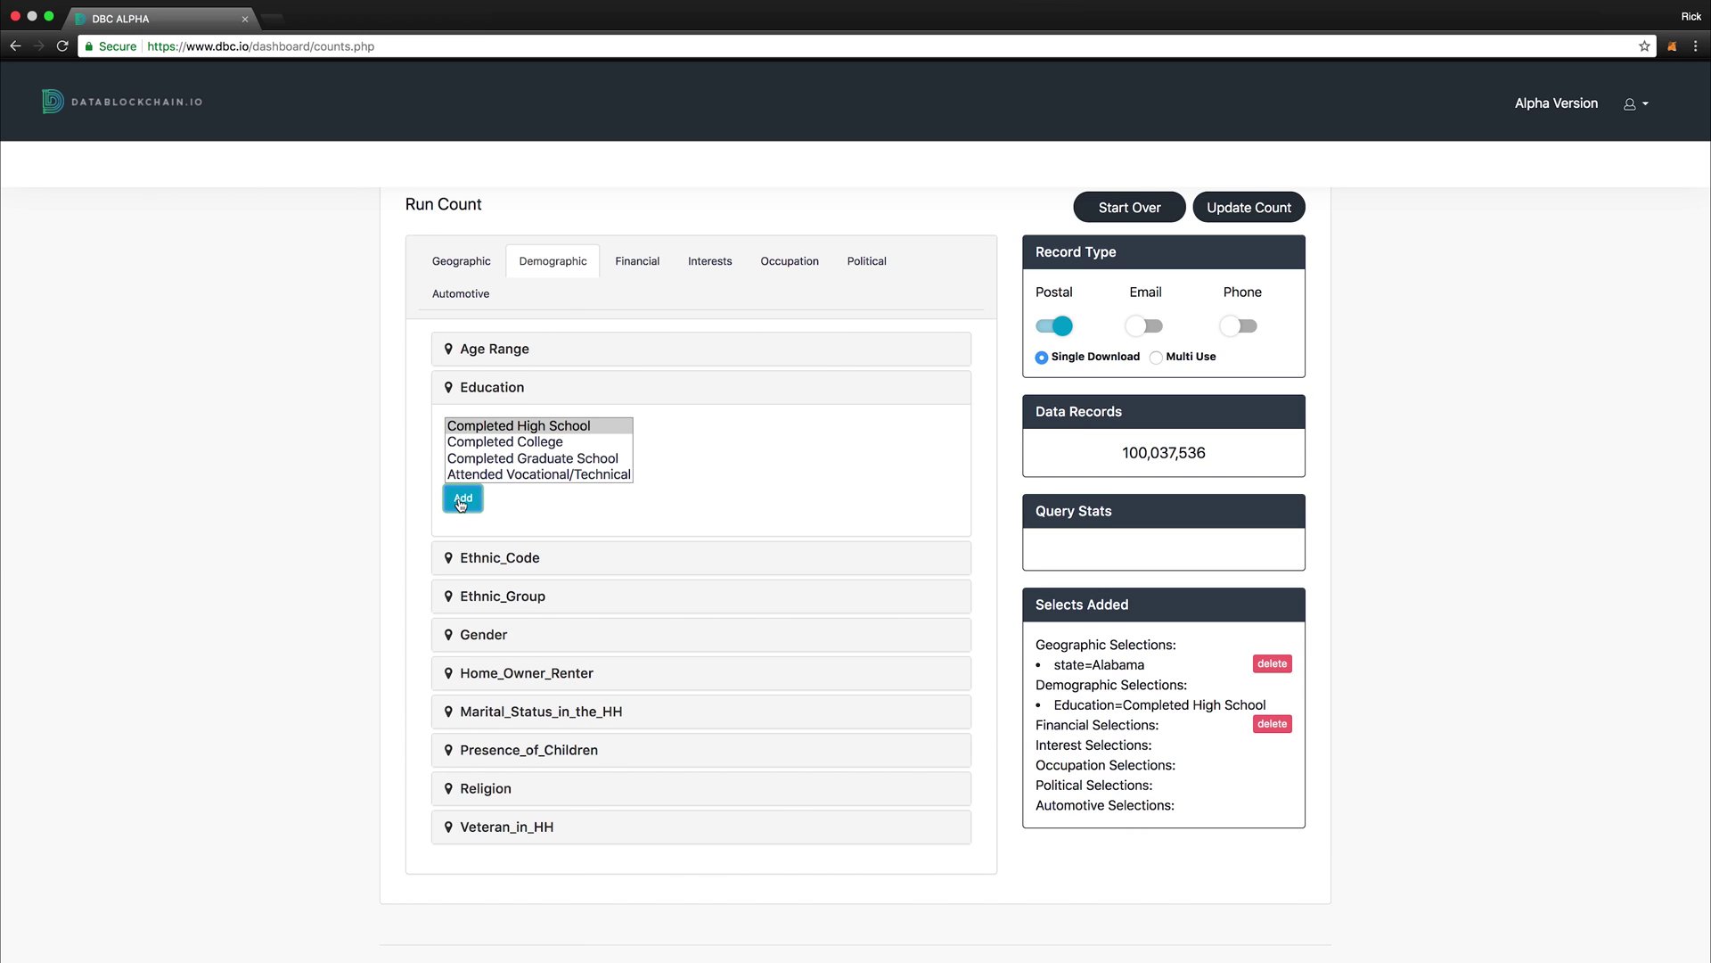
Step: Add a Credit_Rating 800+ financial select
left_click(621, 263)
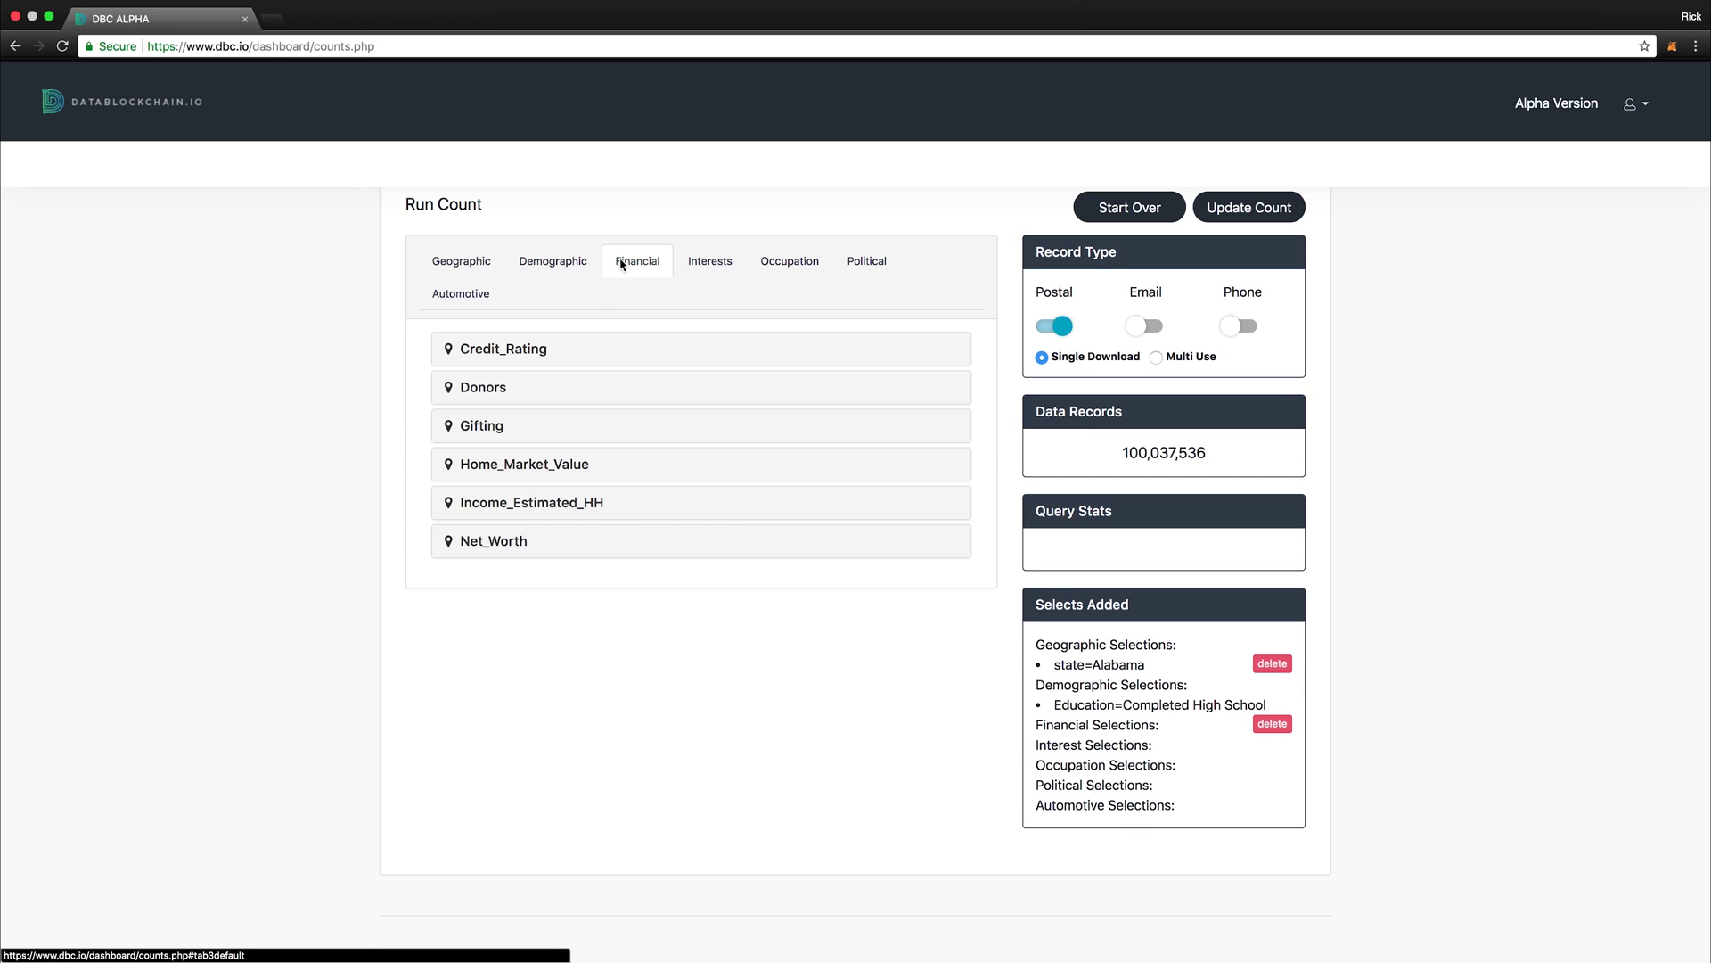
left_click(462, 348)
left_click(508, 389)
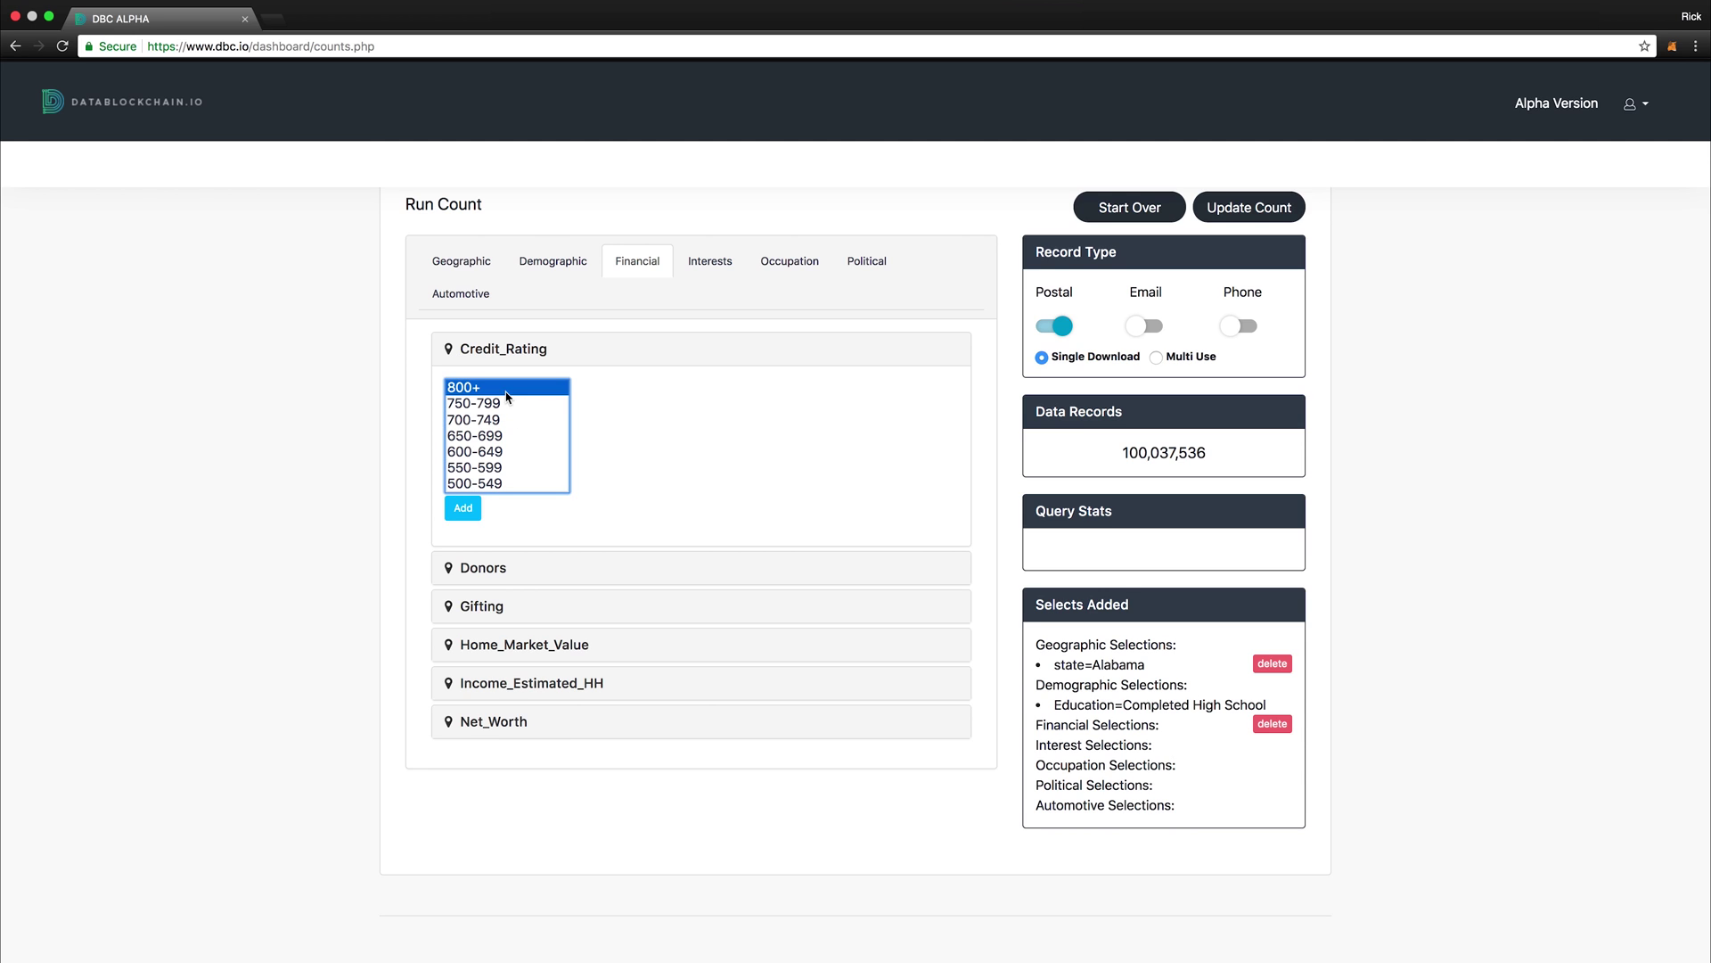
left_click(464, 509)
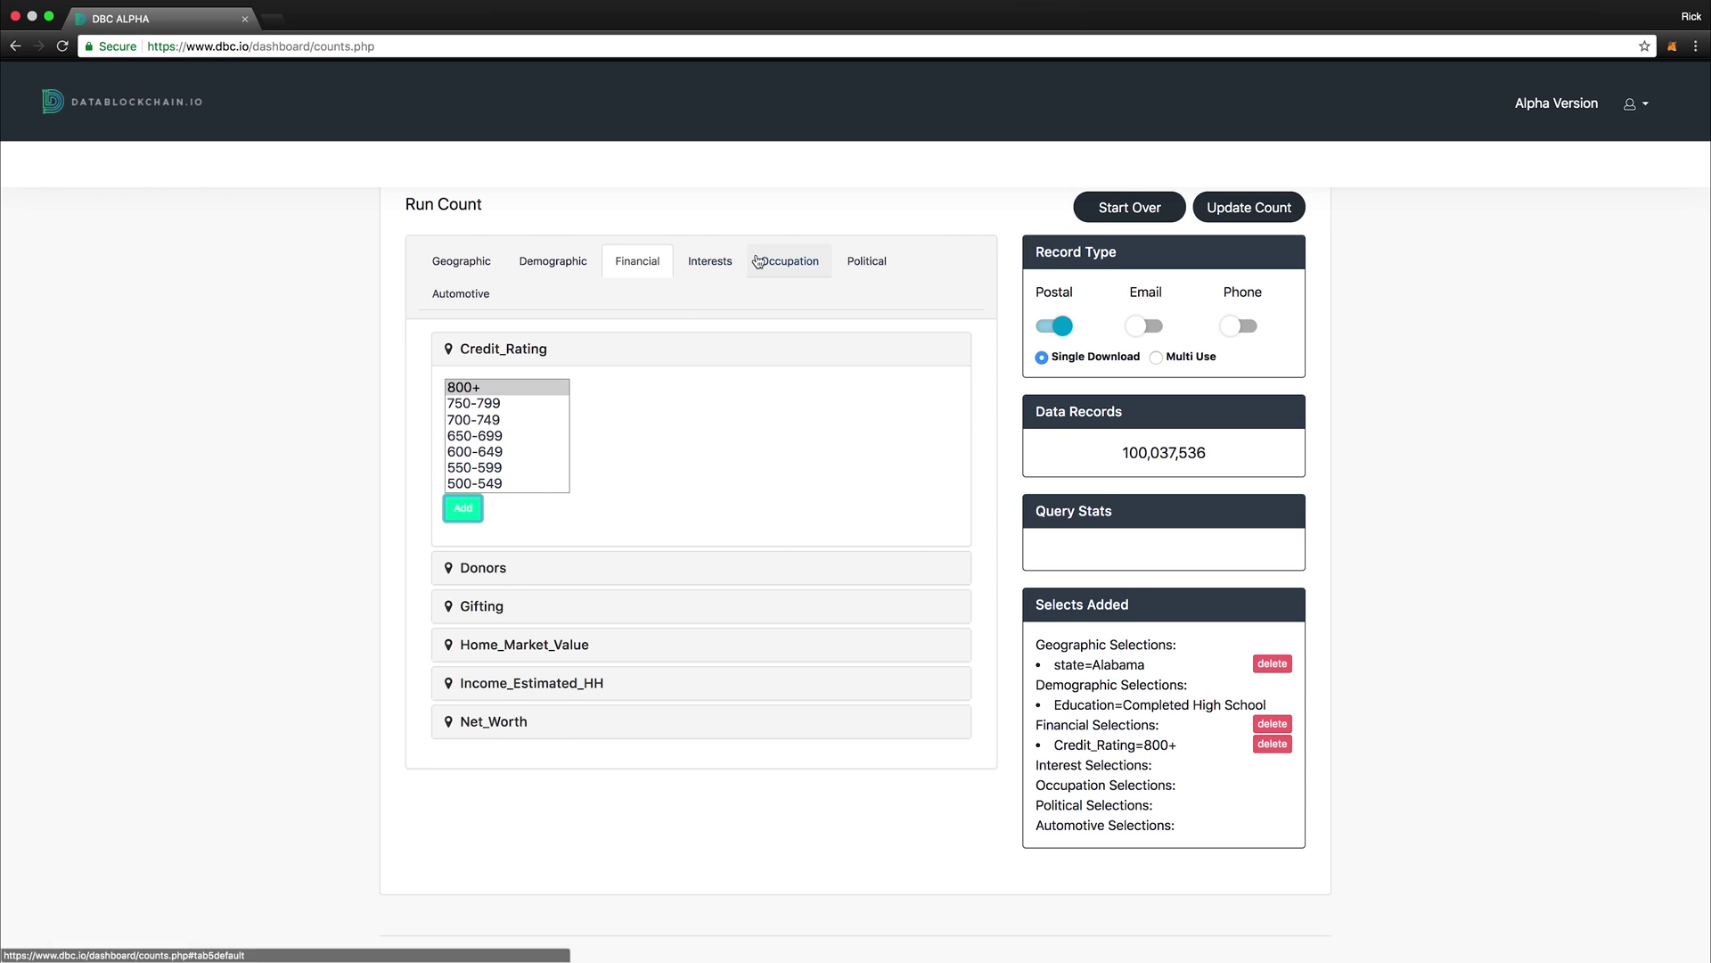
Step: Include Apparel and Automotive interests and update the record count
left_click(731, 267)
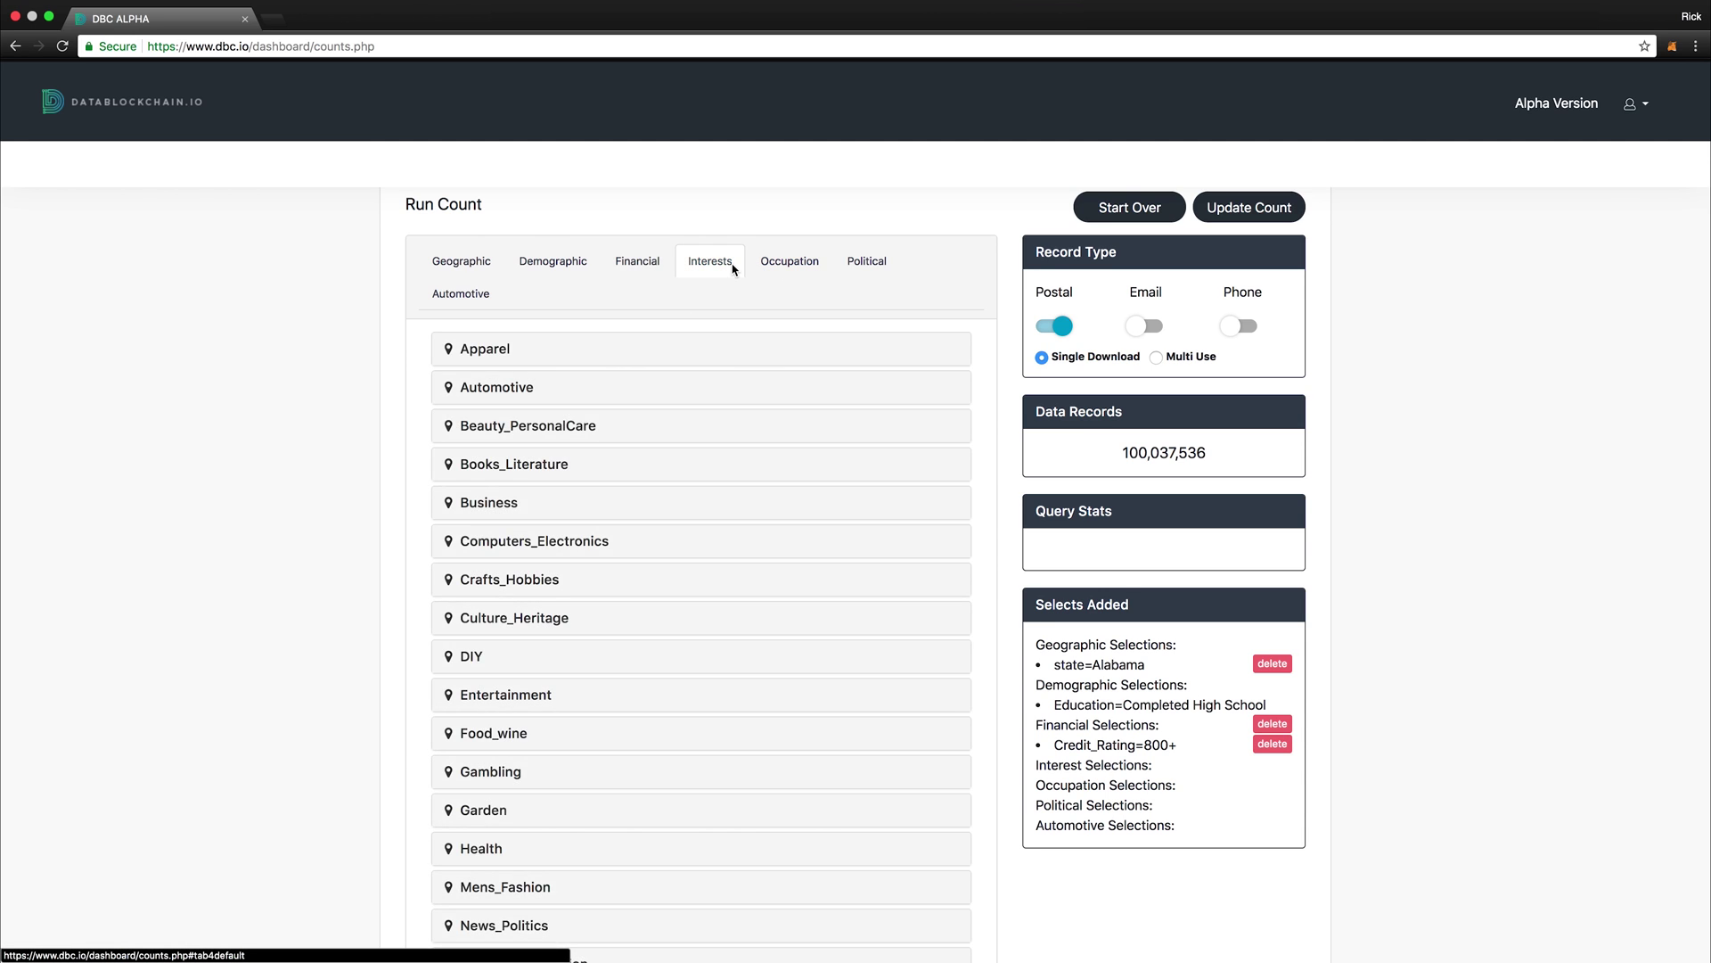
left_click(497, 355)
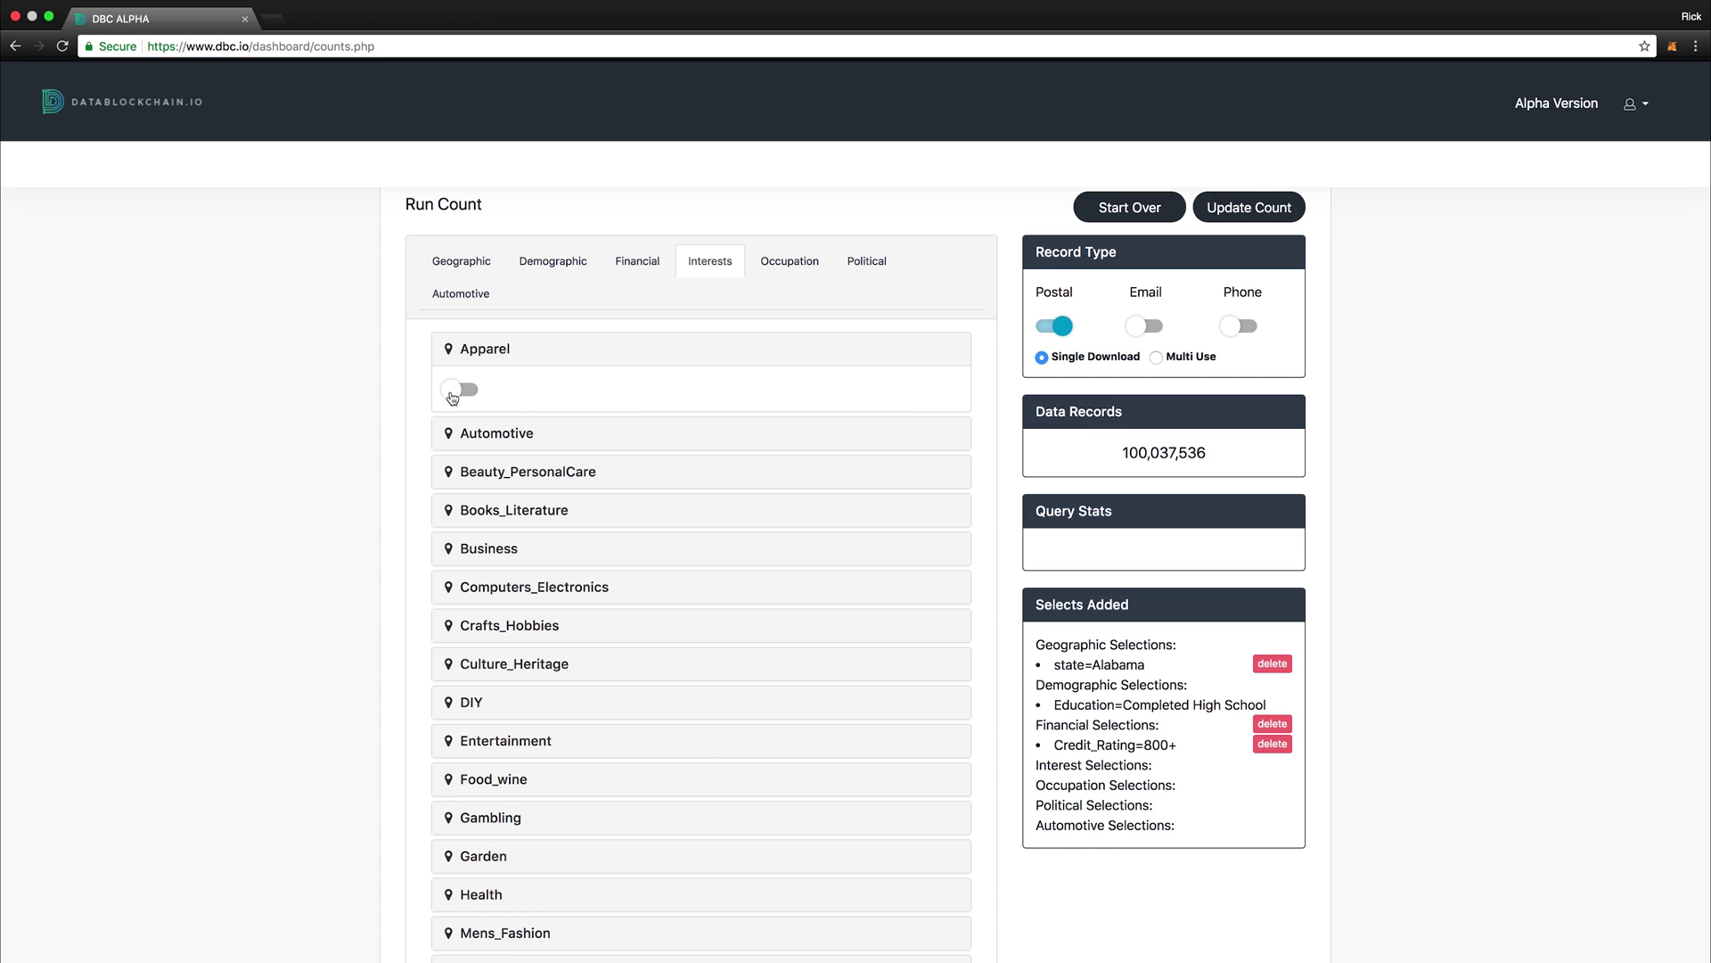
left_click(457, 390)
left_click(482, 435)
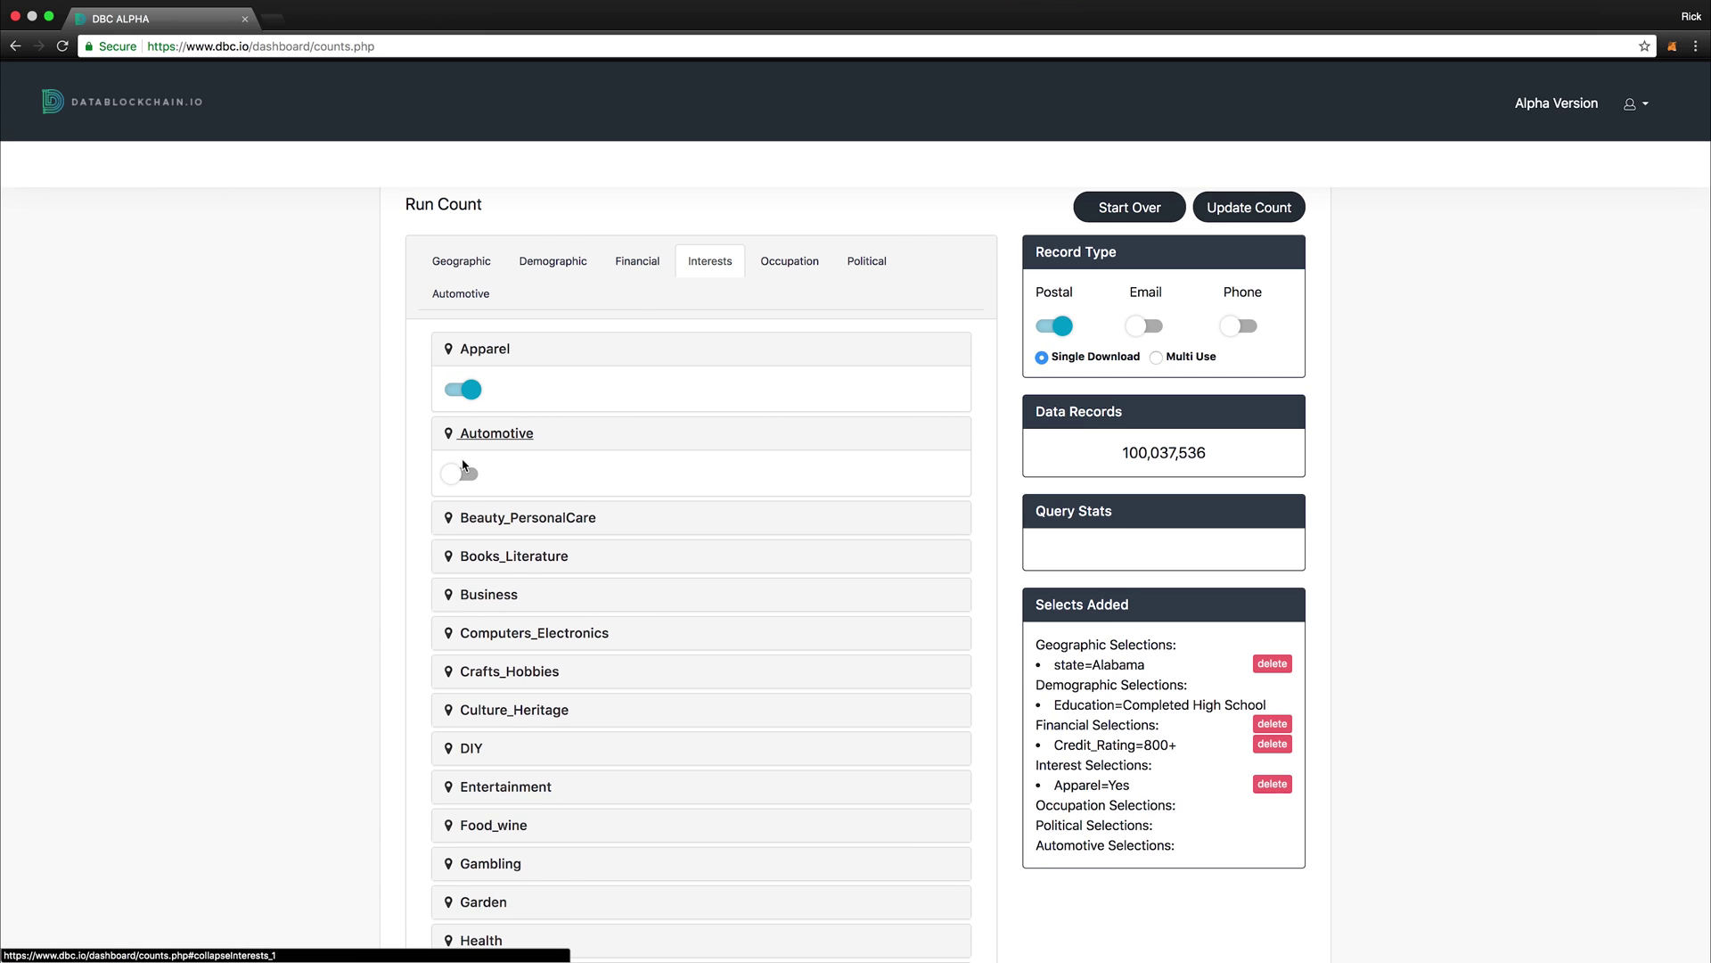
left_click(462, 474)
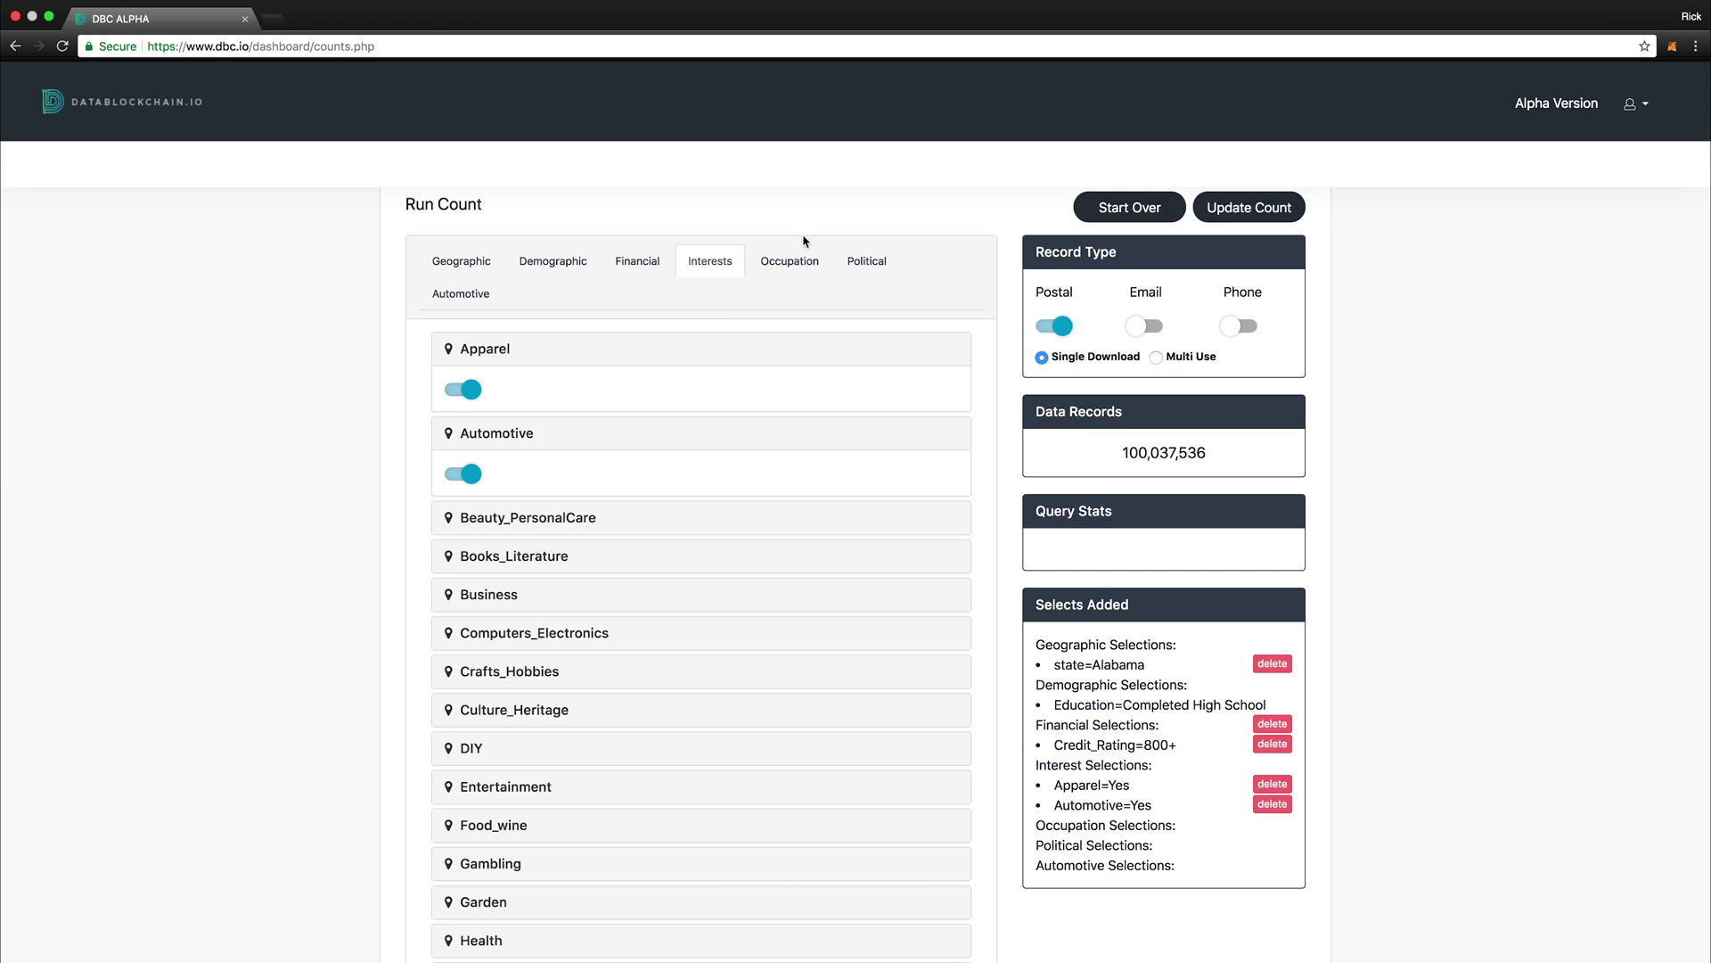
left_click(1209, 219)
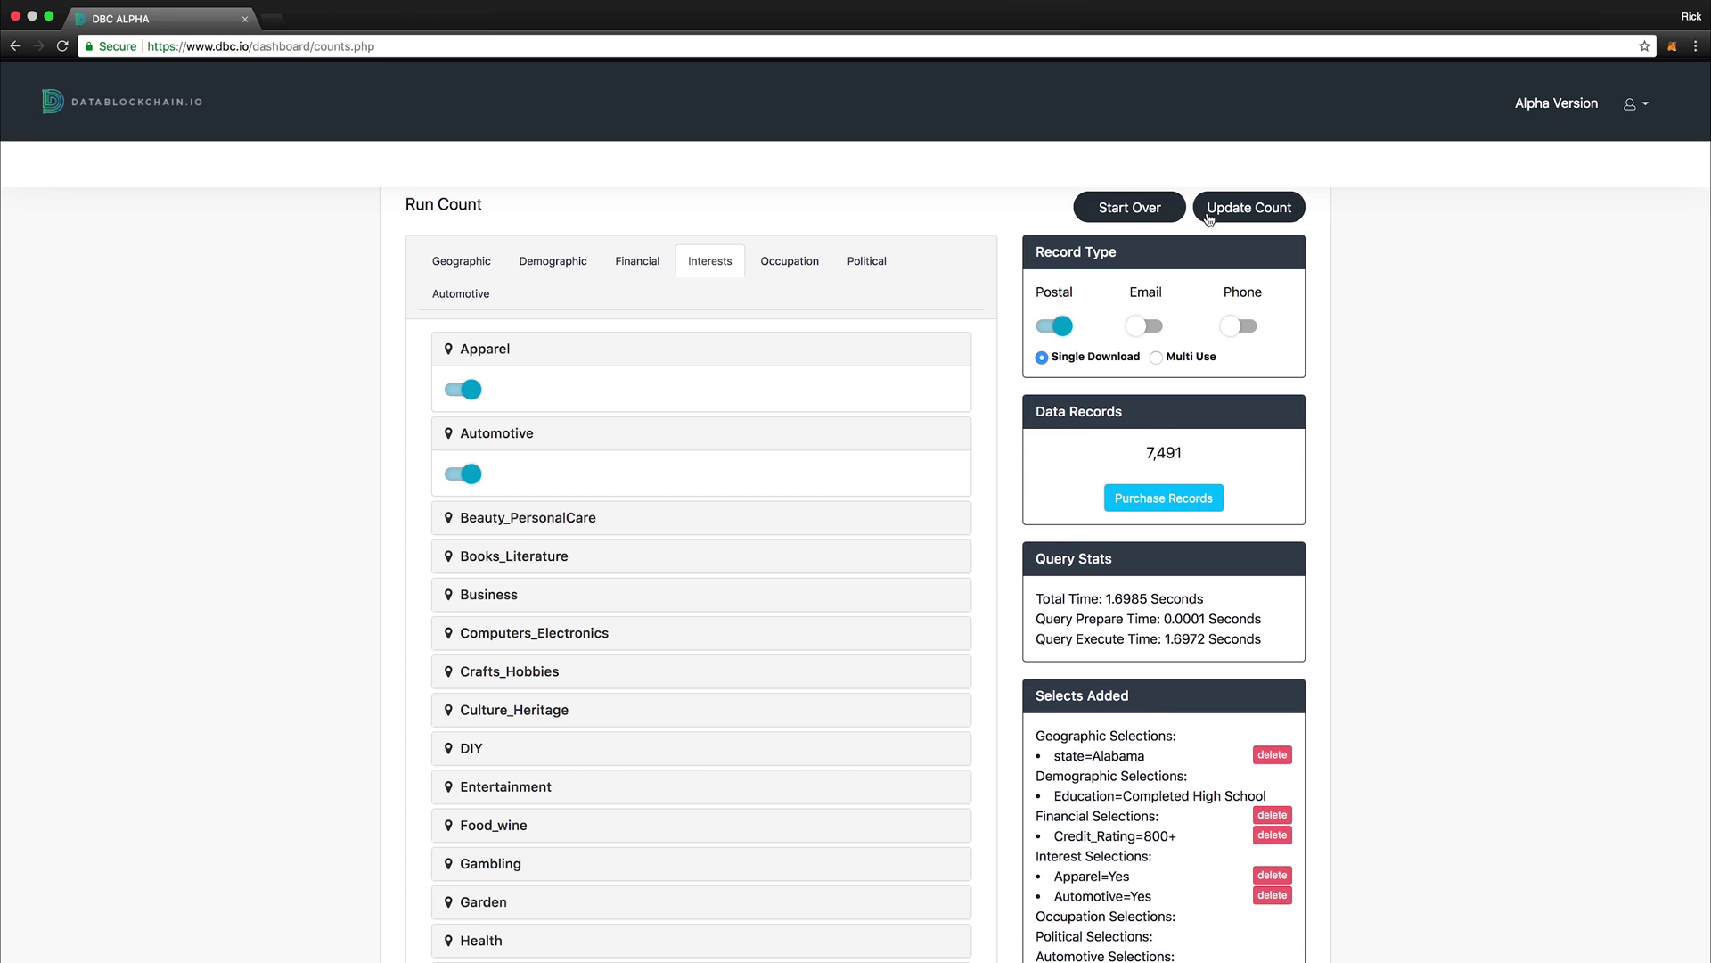
Step: Buy the 7,491 records as a list named 'test 3' for 0.010557 ETH
left_click(1158, 497)
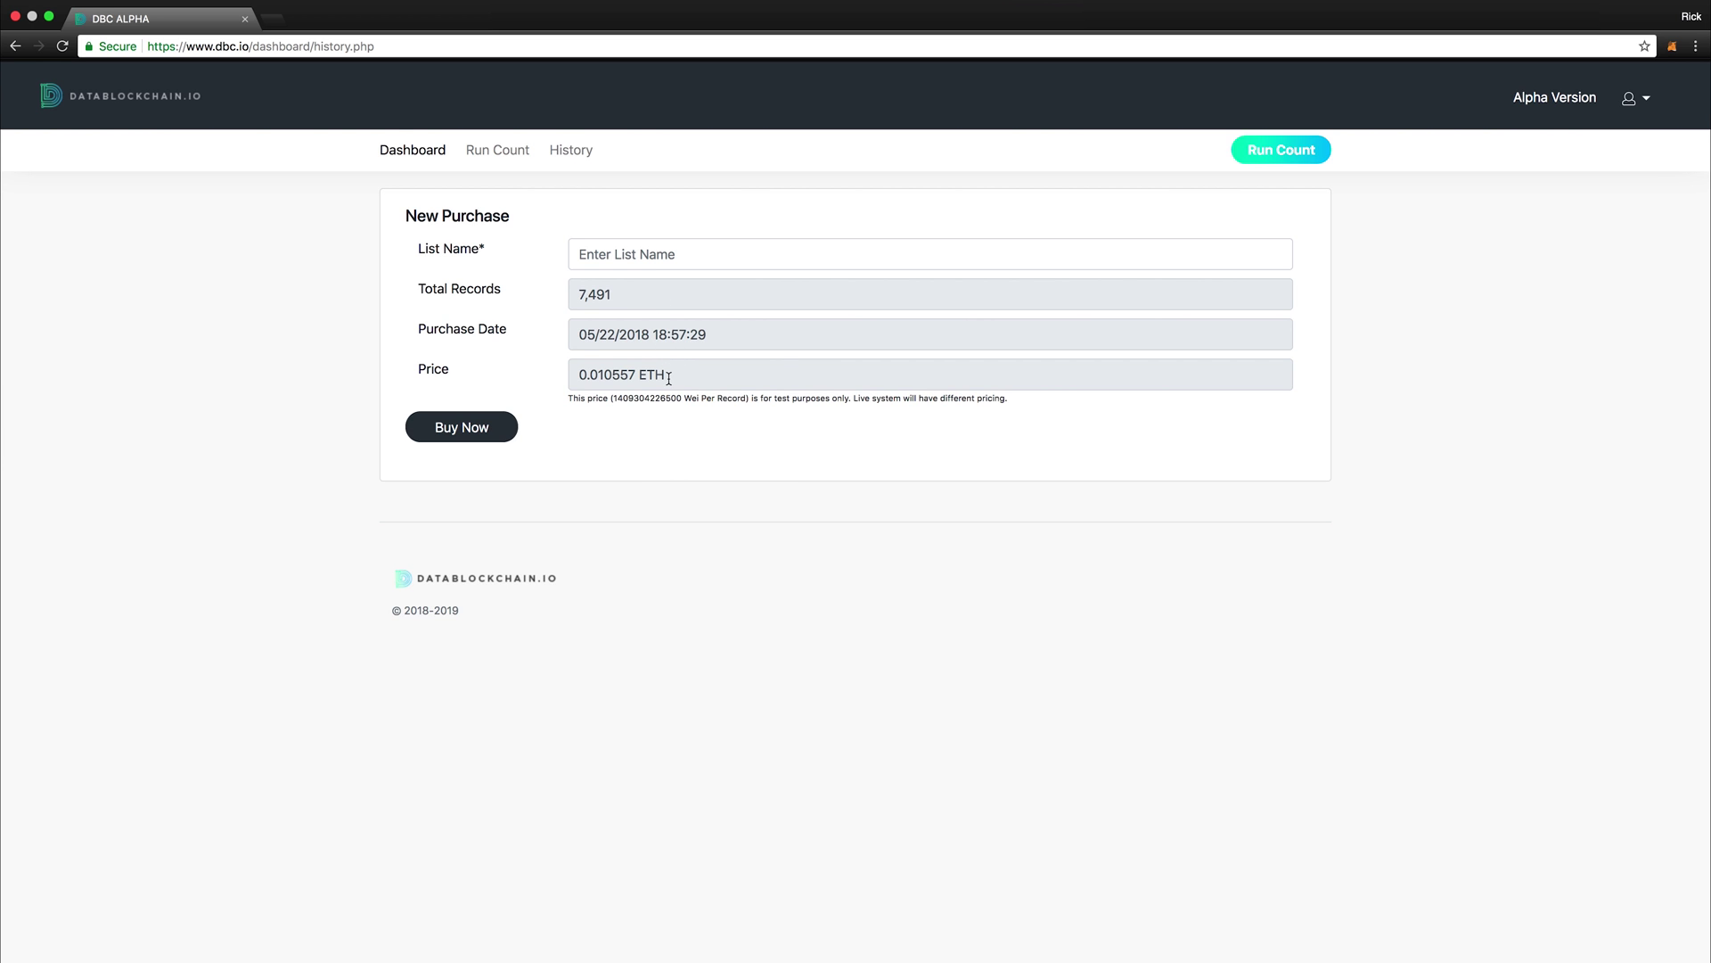
left_click(660, 257)
type("test 3")
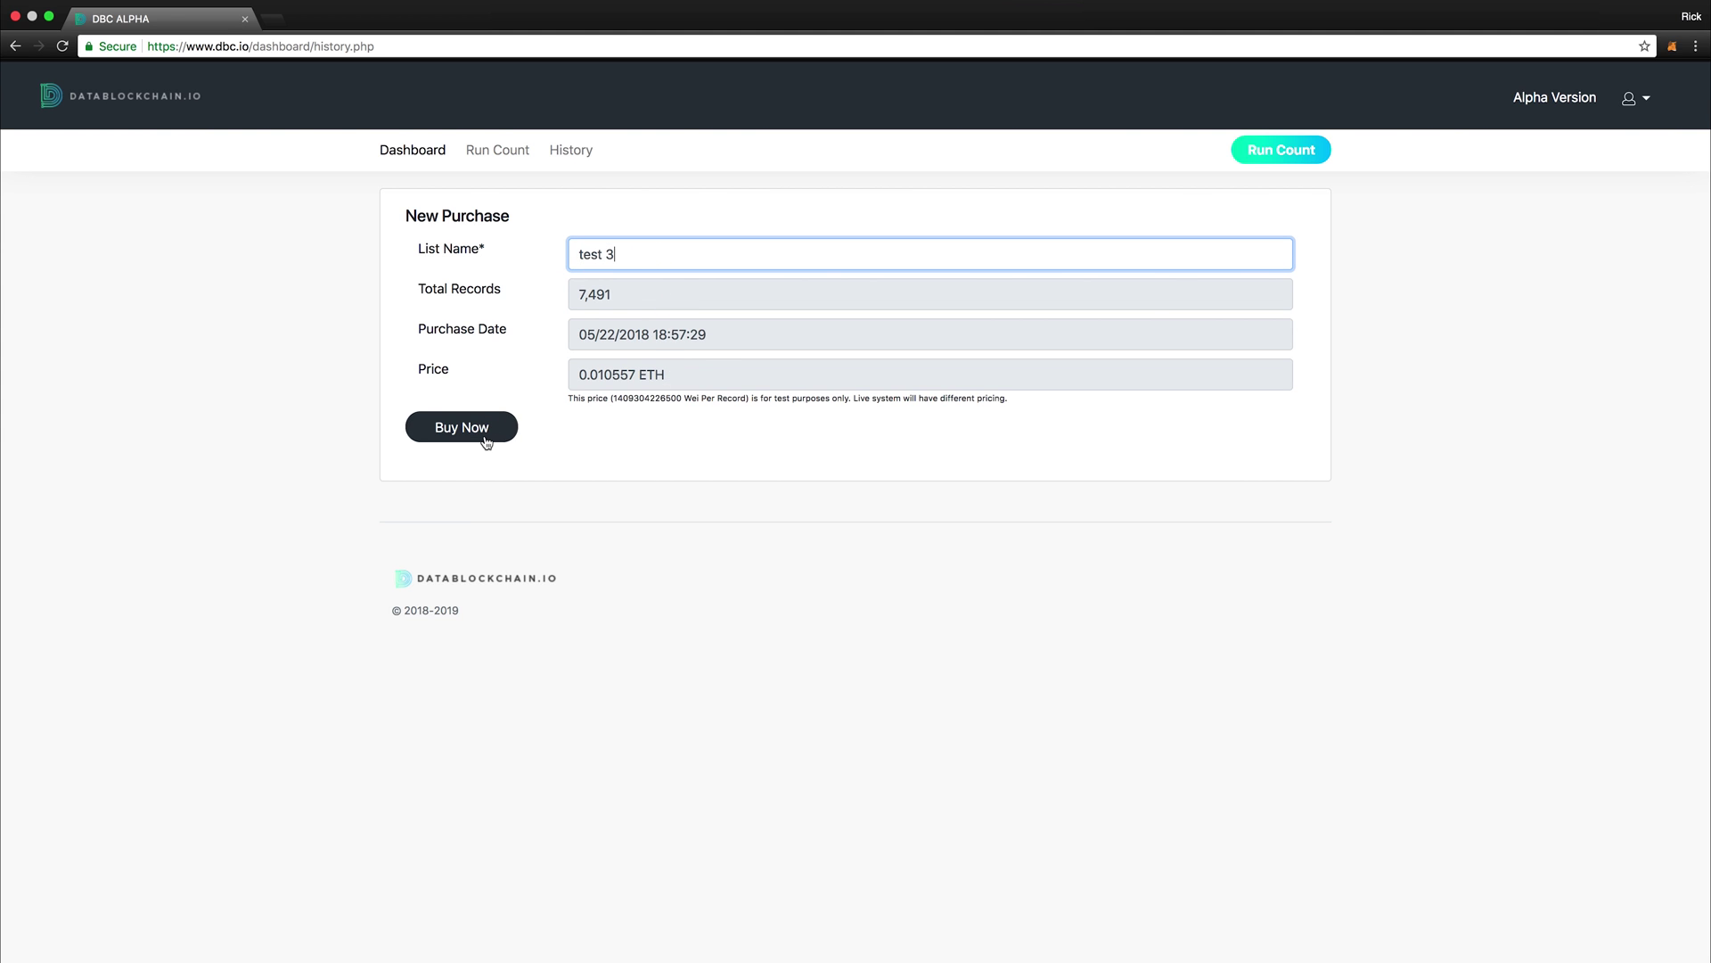
left_click(487, 440)
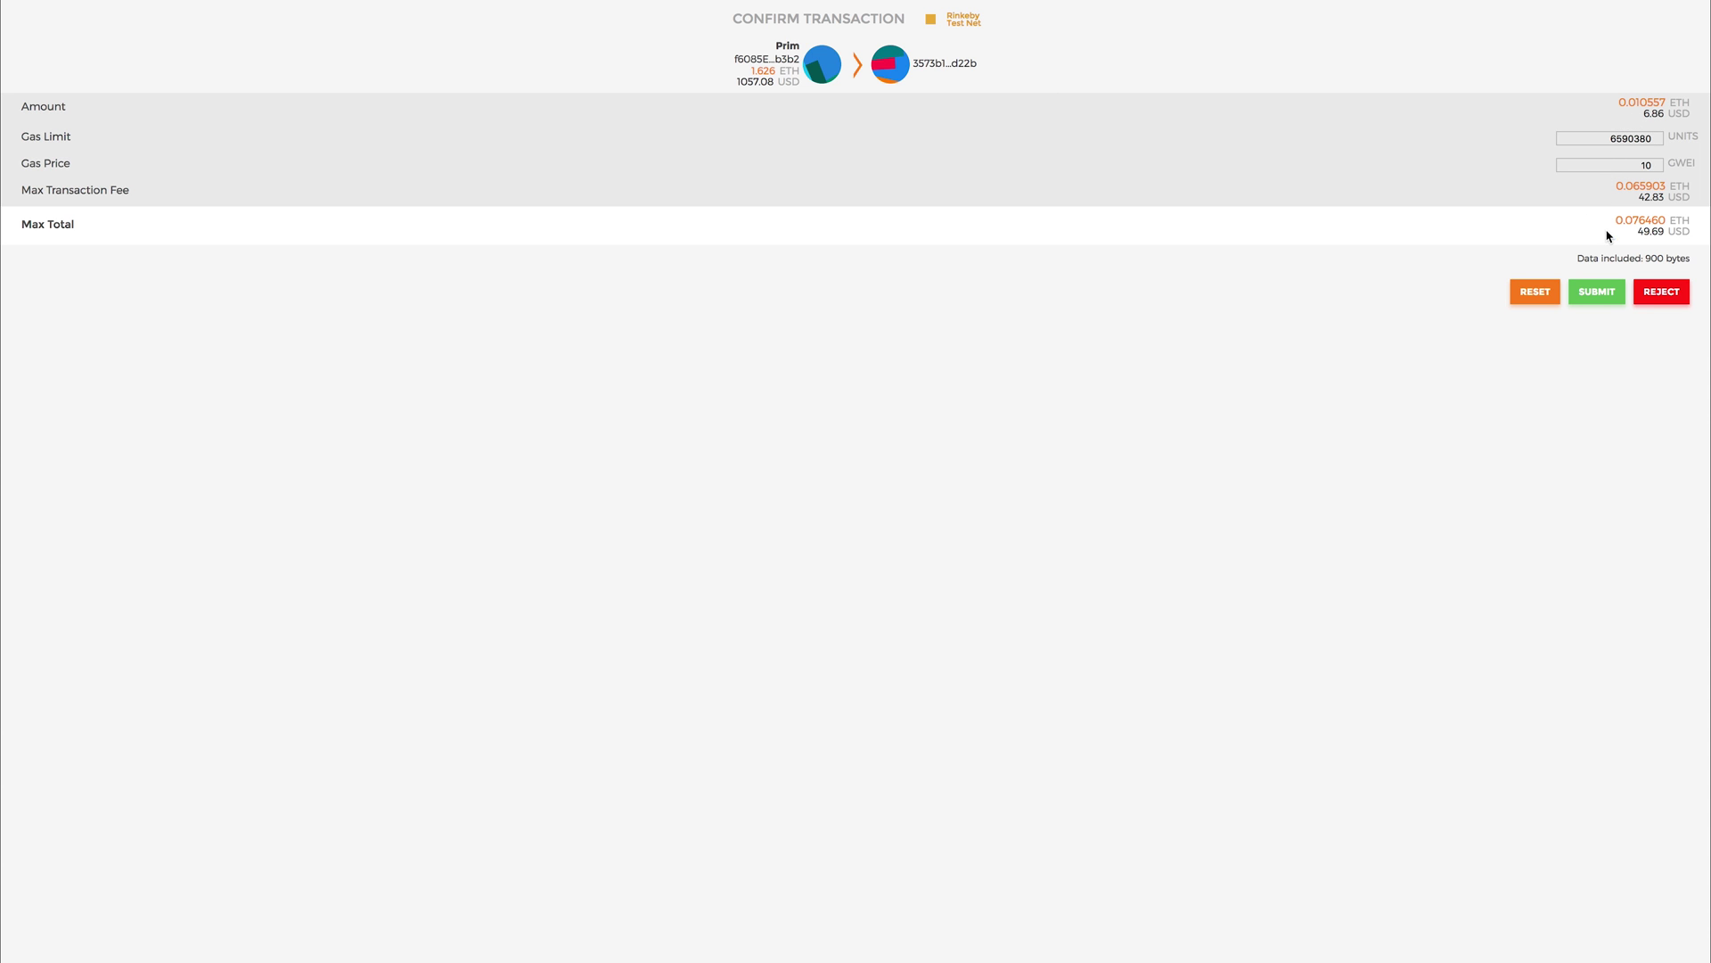
Step: Submit the 0.010557 ETH transaction in MetaMask
left_click(1597, 294)
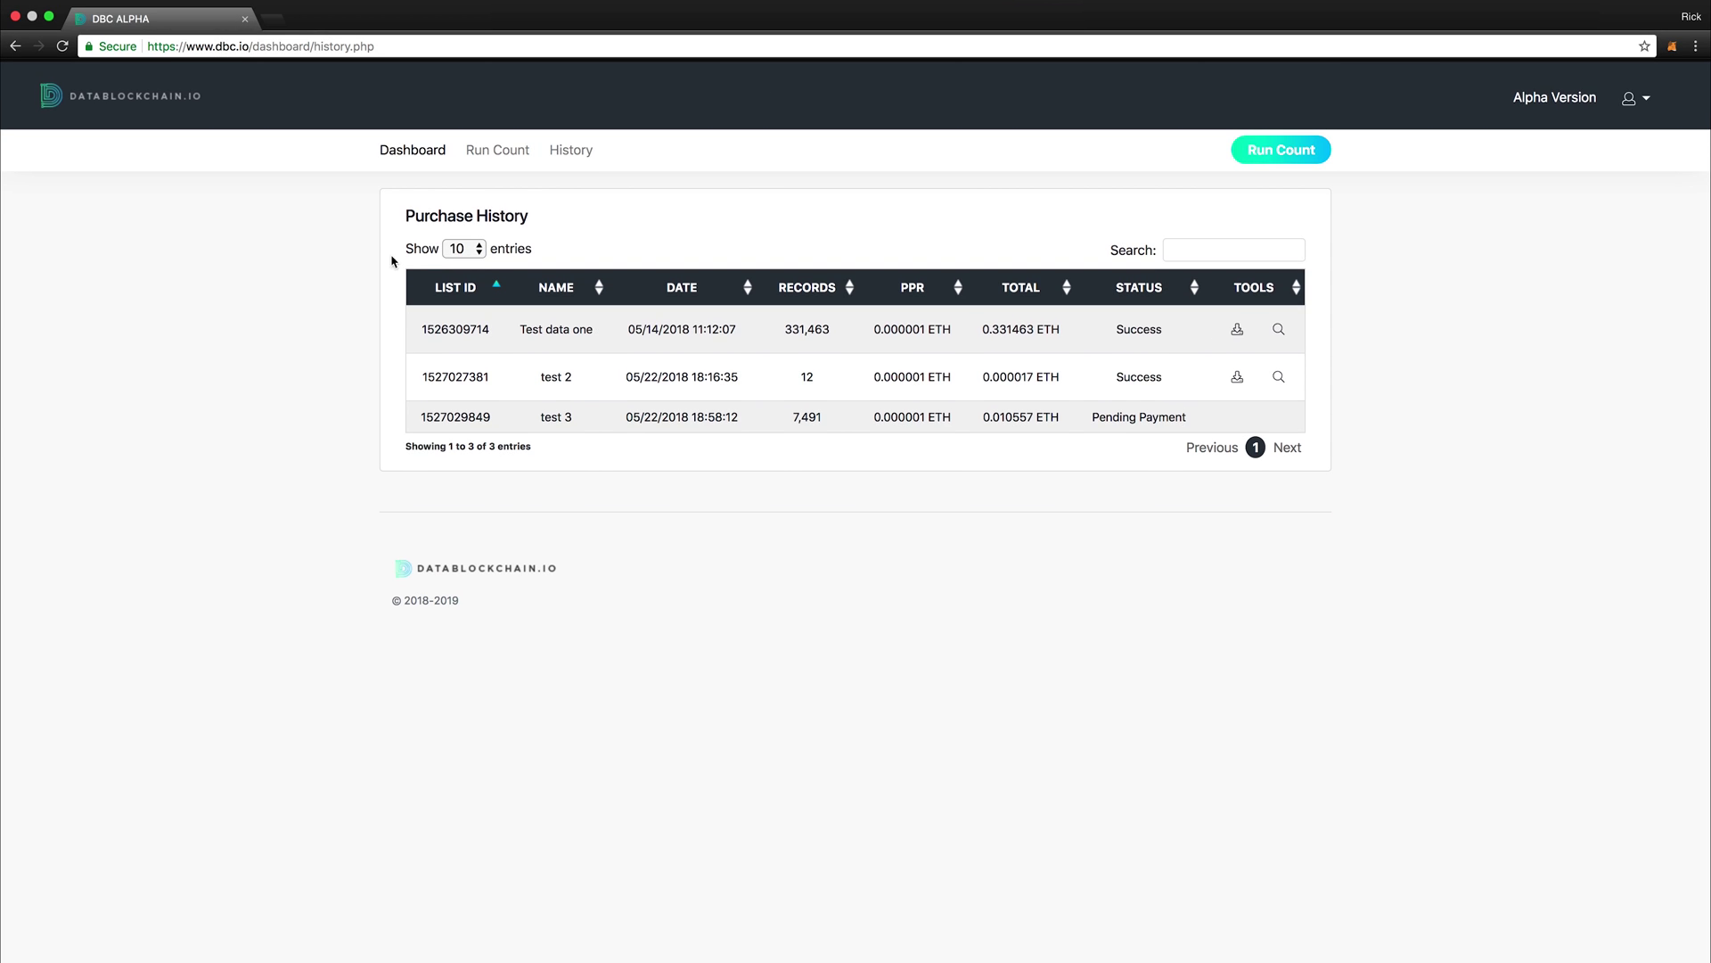
Step: Reload to confirm 'test 3' as Success and download test 3.csv
left_click(62, 46)
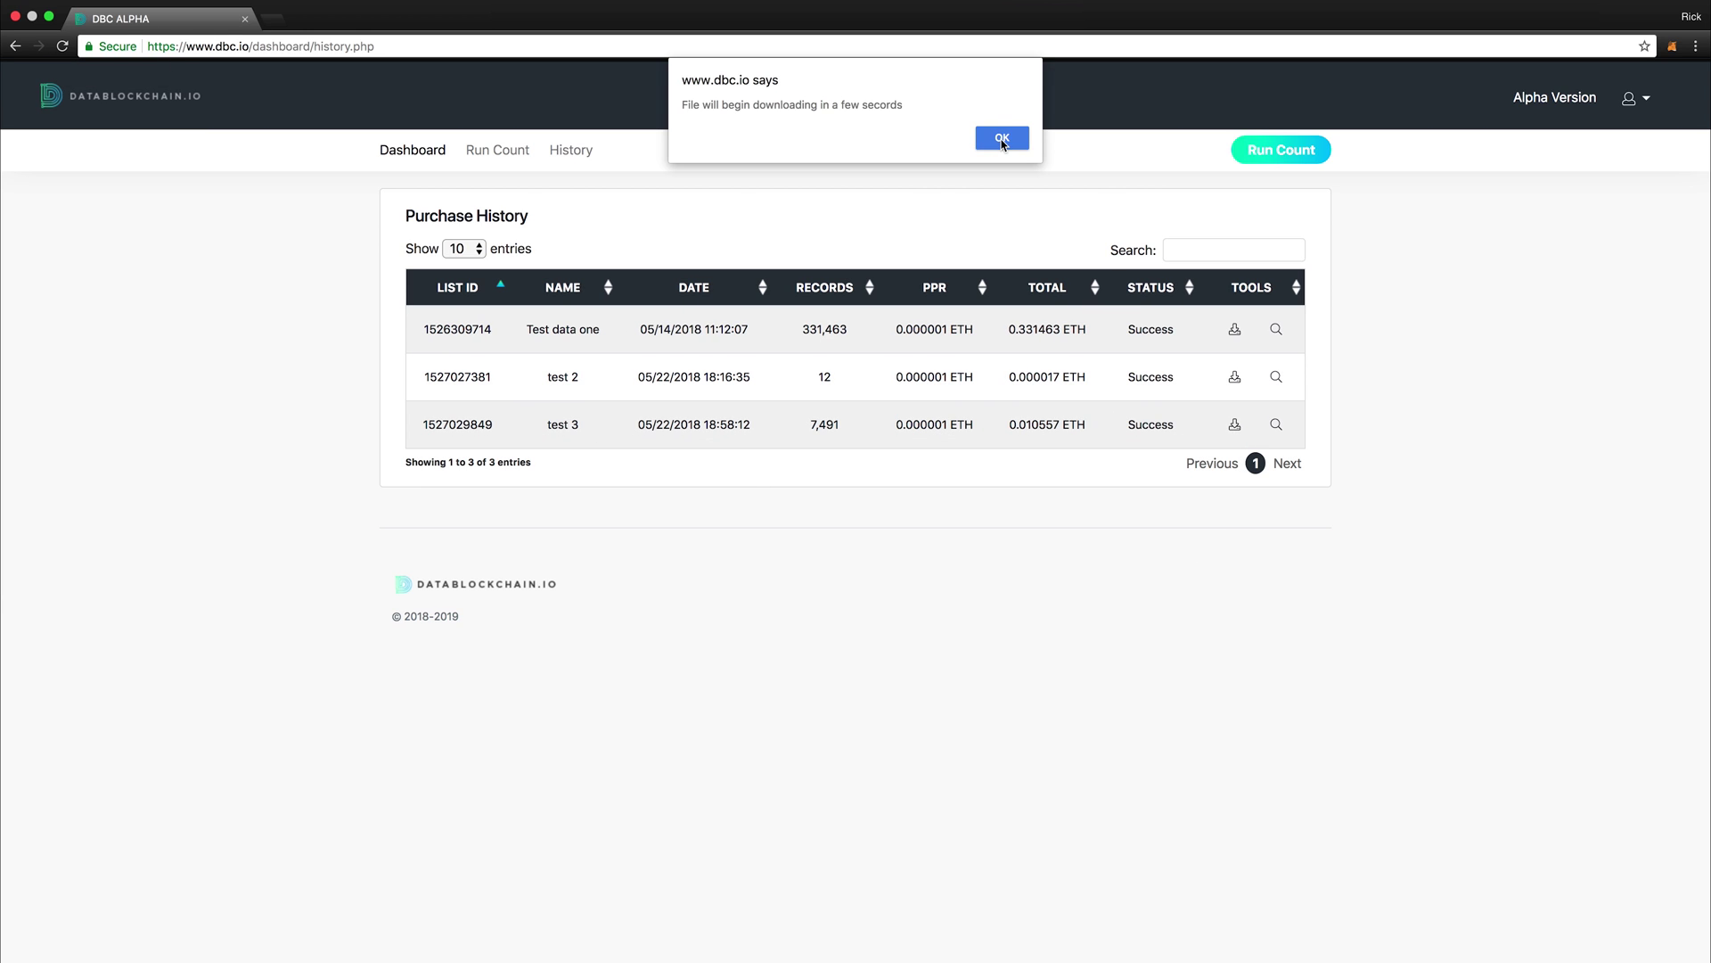
left_click(1002, 139)
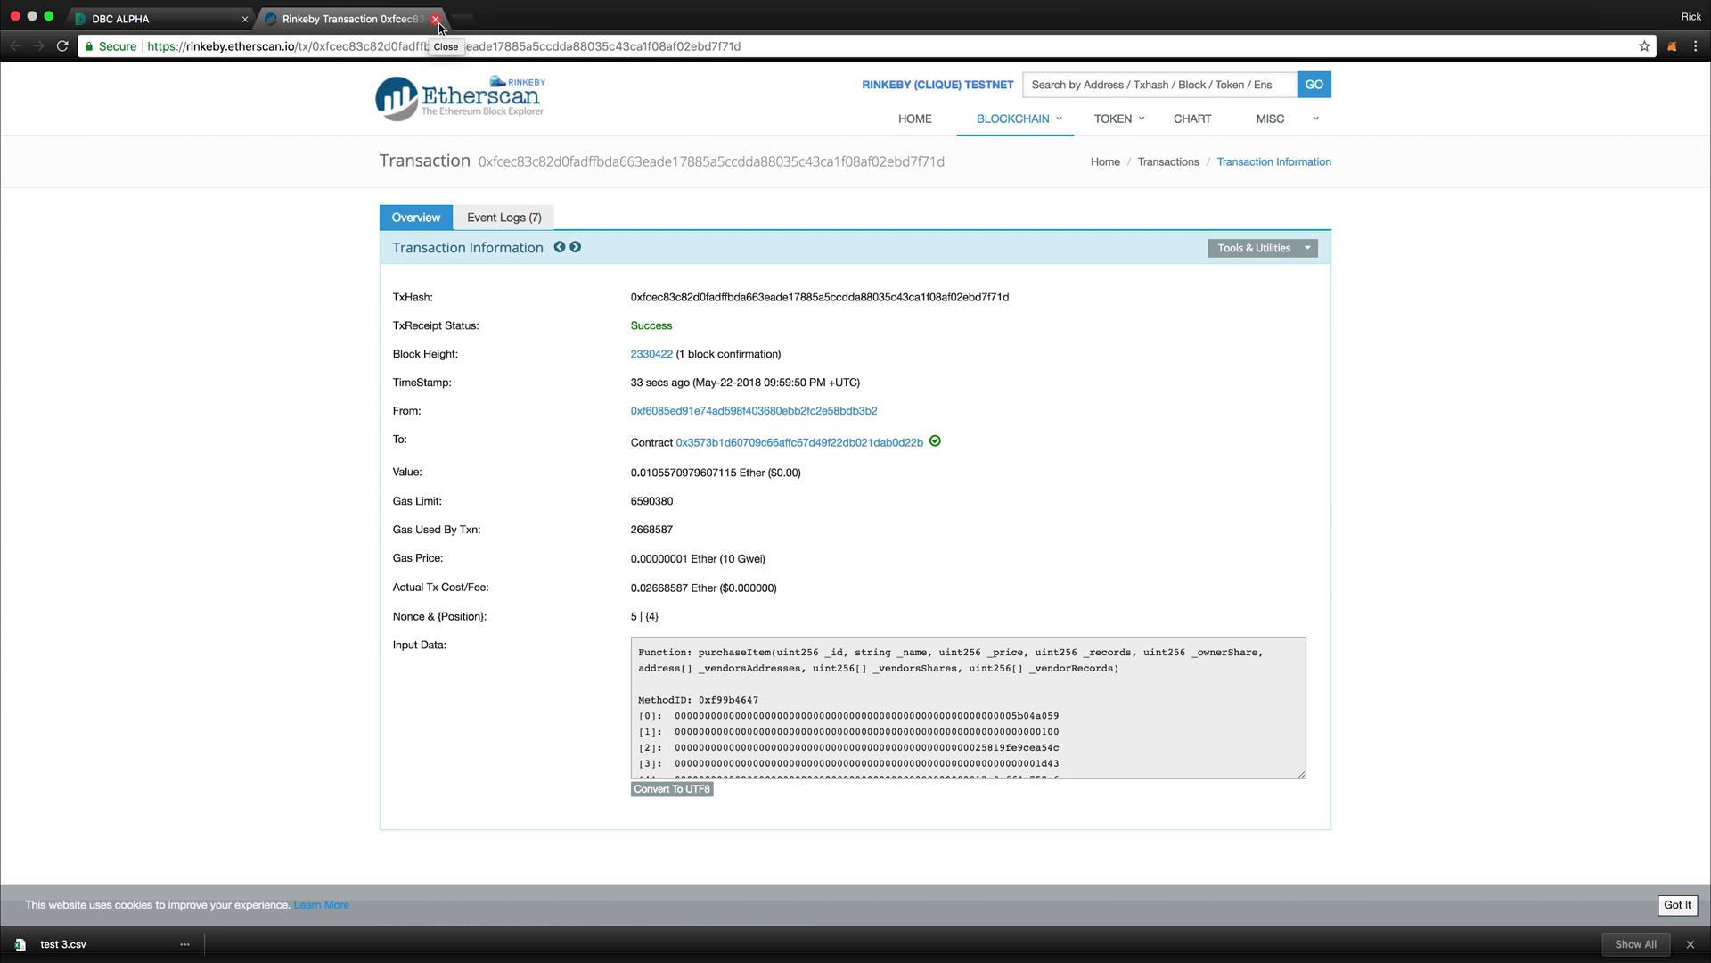
left_click(436, 19)
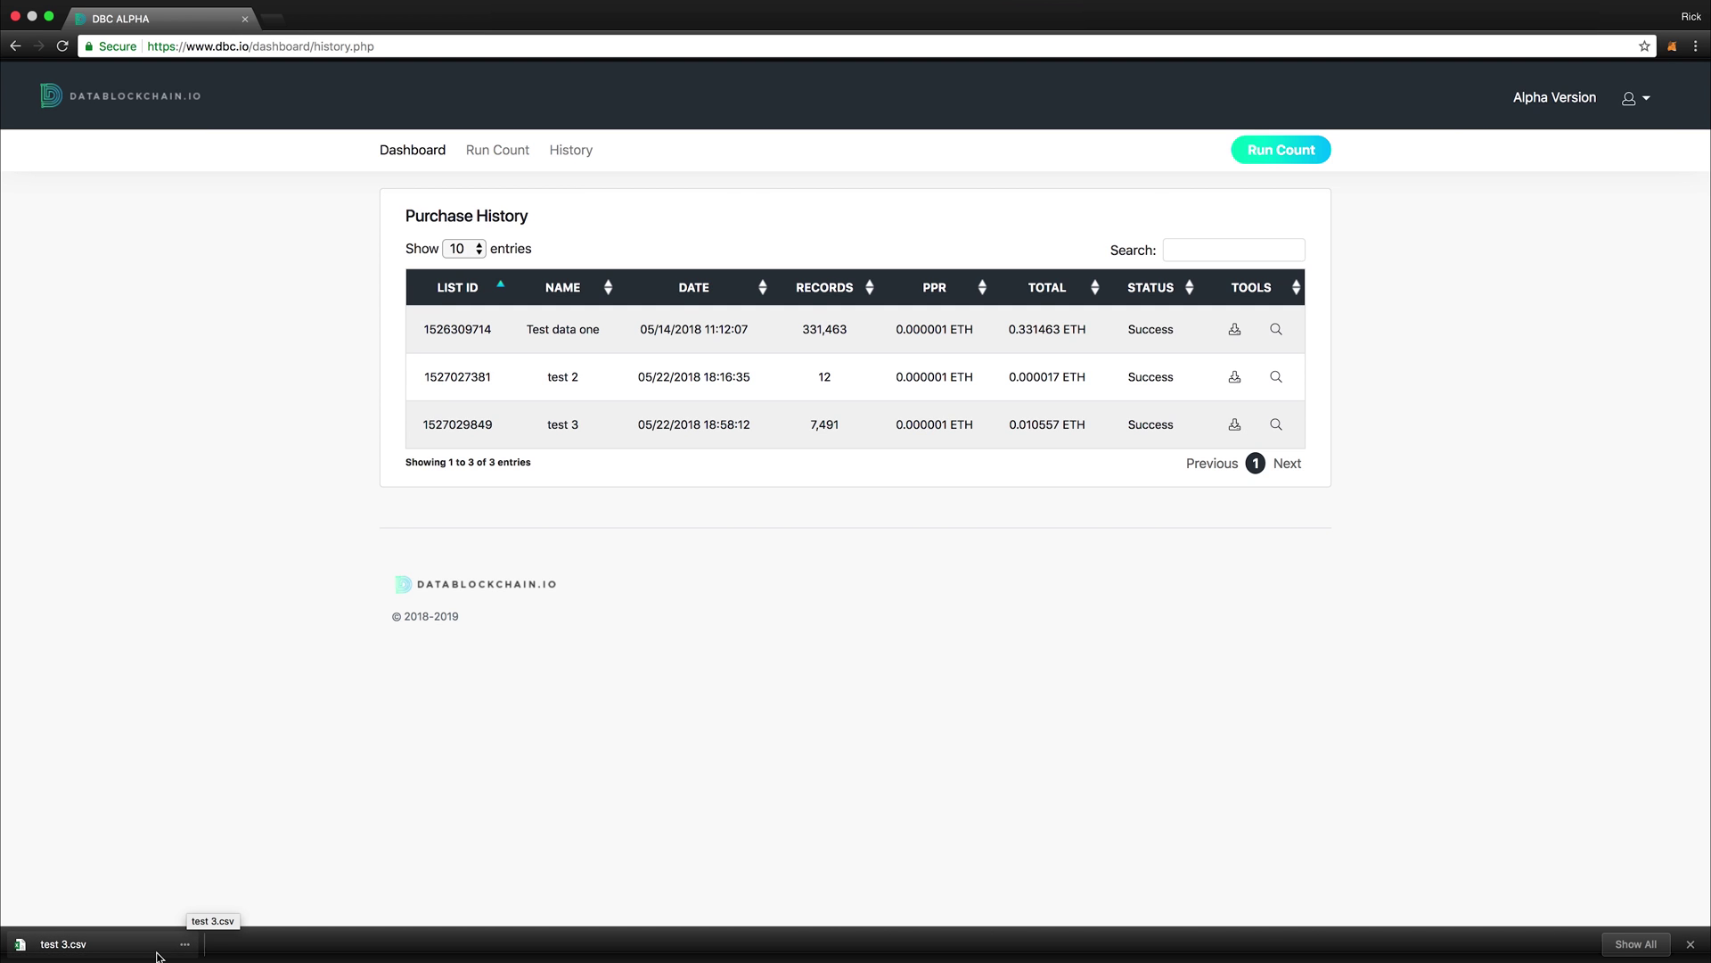
Step: Open the downloaded test 3.csv from the downloads bar
left_click(185, 944)
left_click(207, 860)
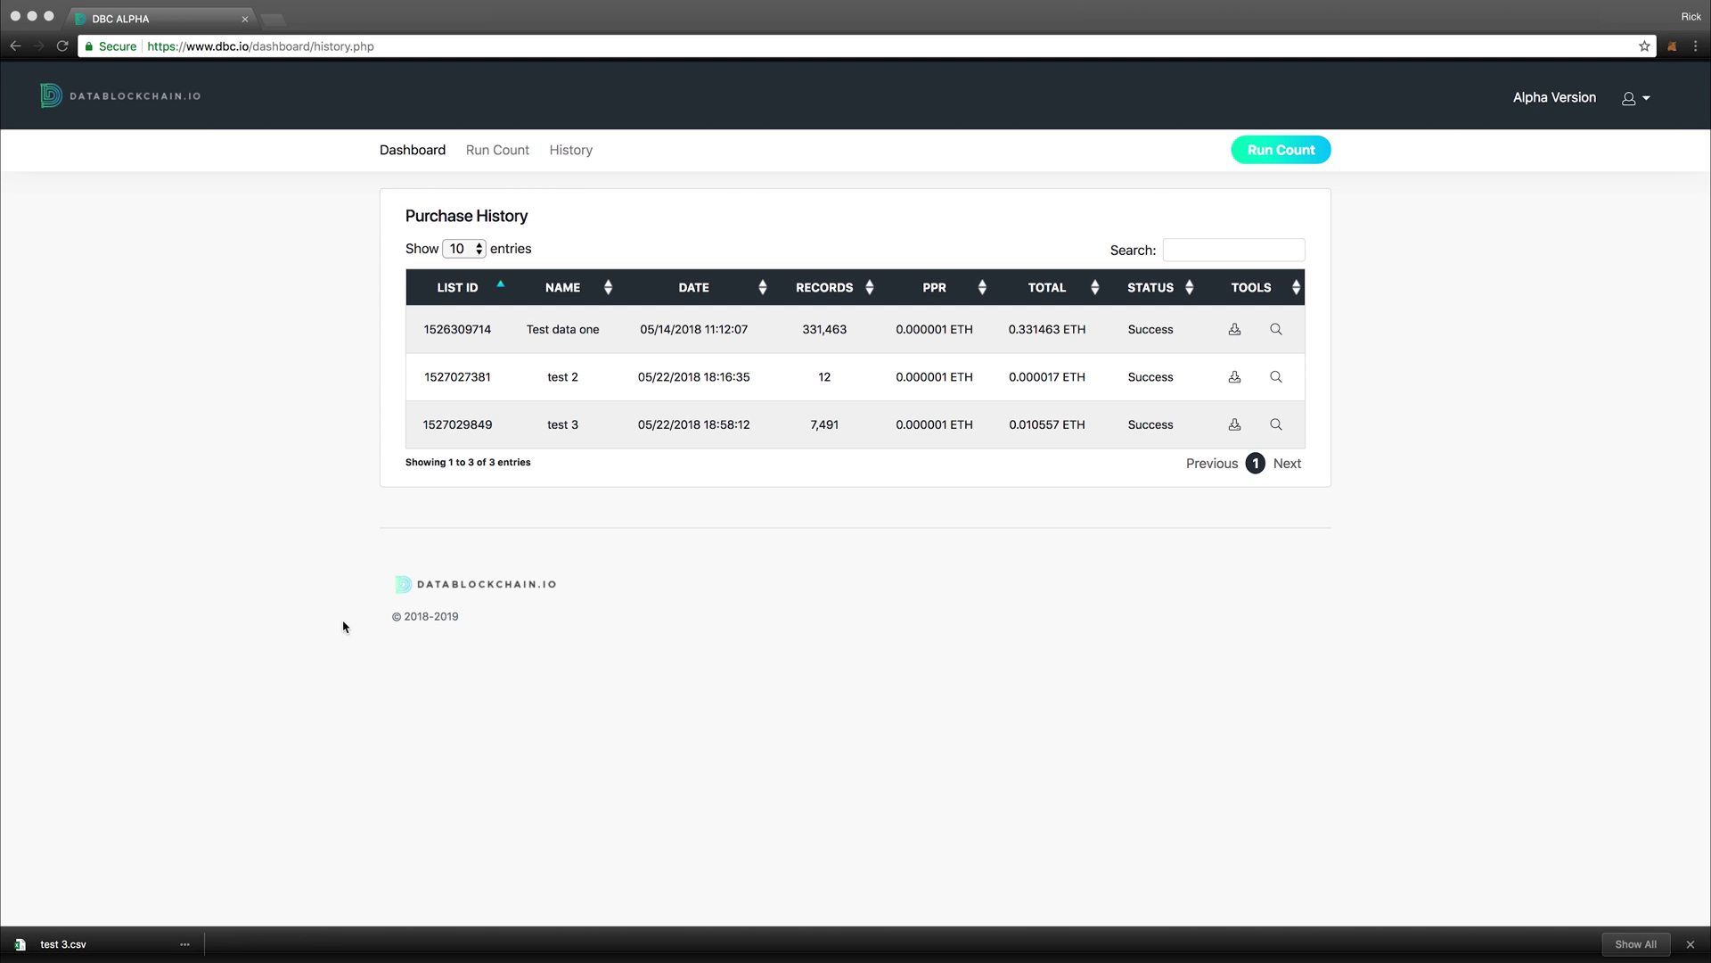